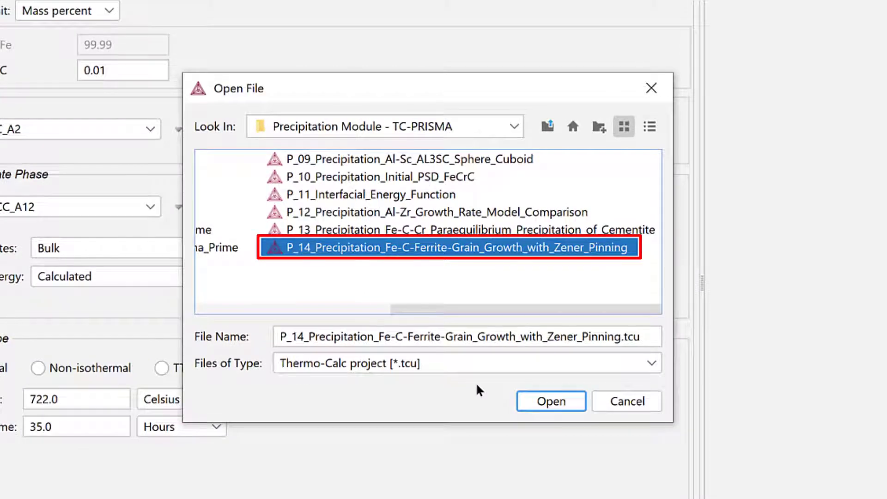
Step: Open the P_14 Fe-C Zener pinning example and enter 0.2 for the carbon composition
click(559, 399)
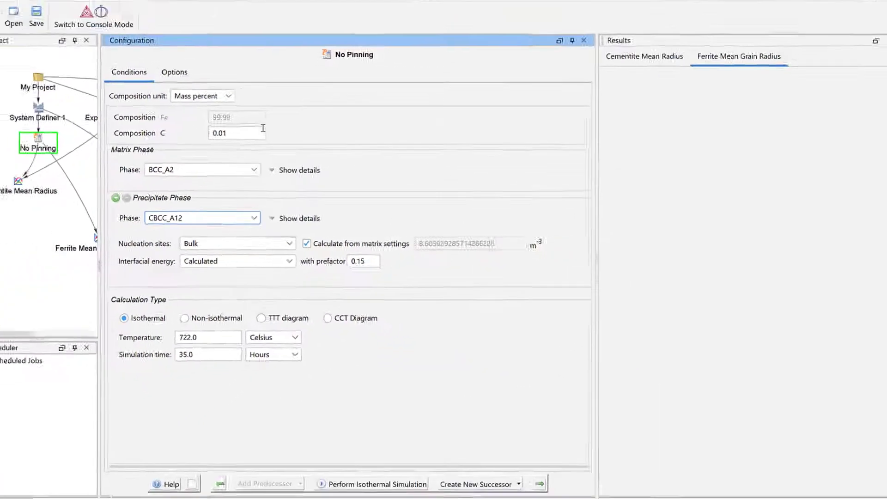
double_click(262, 128)
text(0.2)
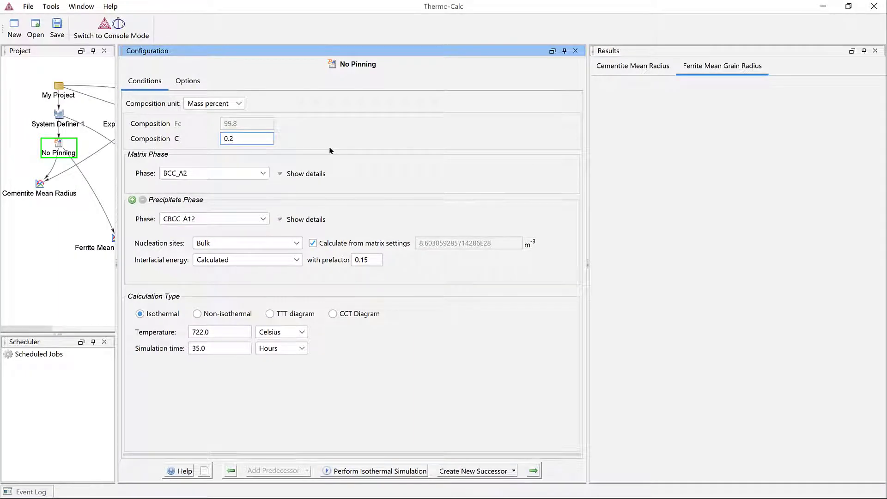
click(262, 219)
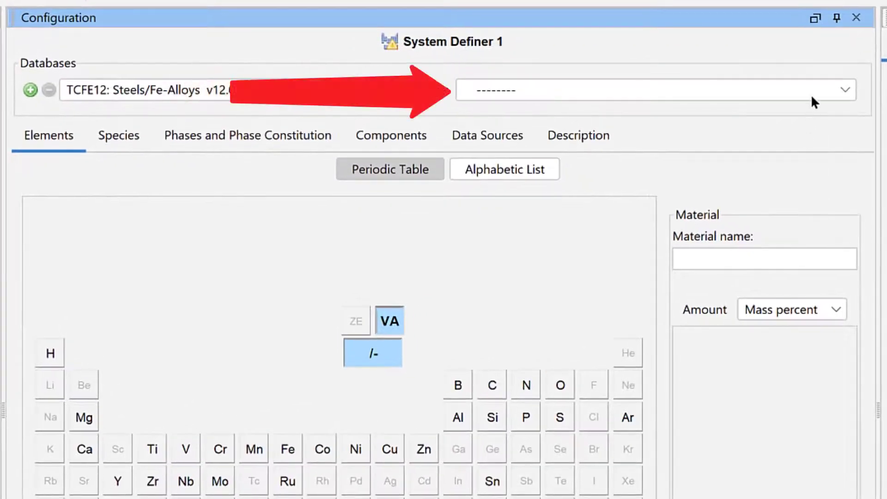
Step: Choose the Demo Steels and Fe-alloys package and select Fe and C as elements
click(810, 88)
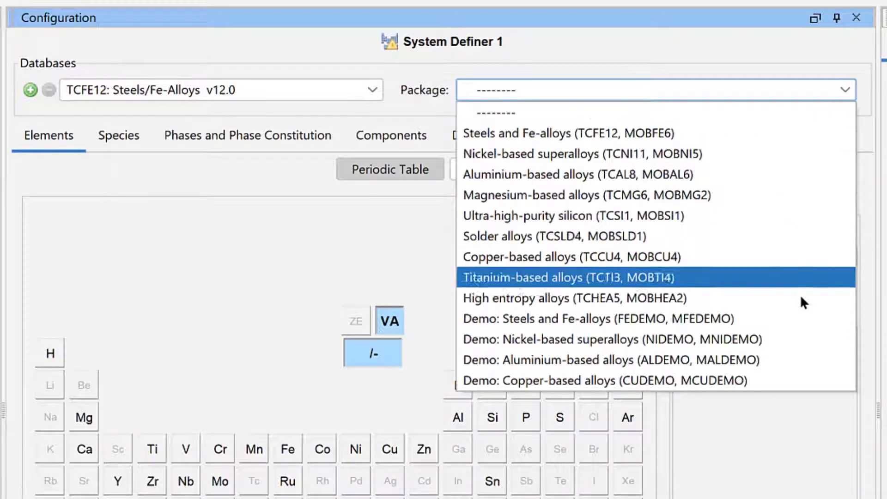
click(800, 321)
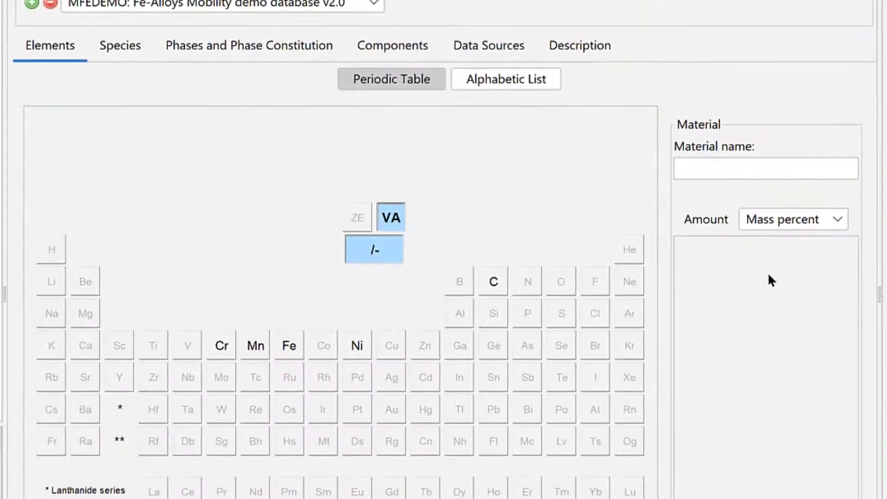
click(289, 248)
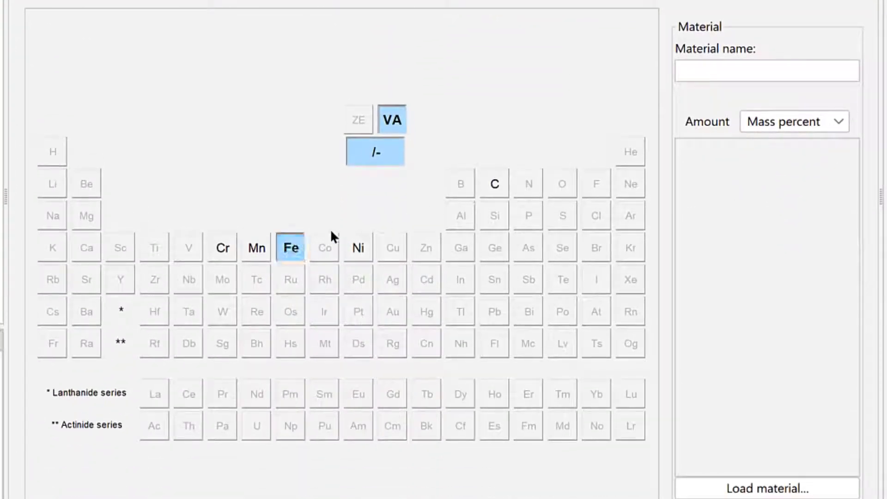
click(490, 185)
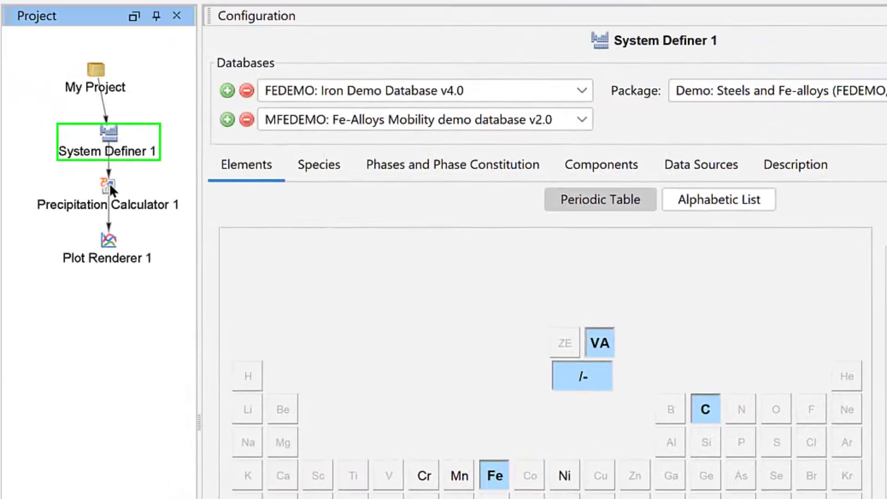
Step: Rename Precipitation Calculator 1 to 'No Pinning'
right_click(109, 183)
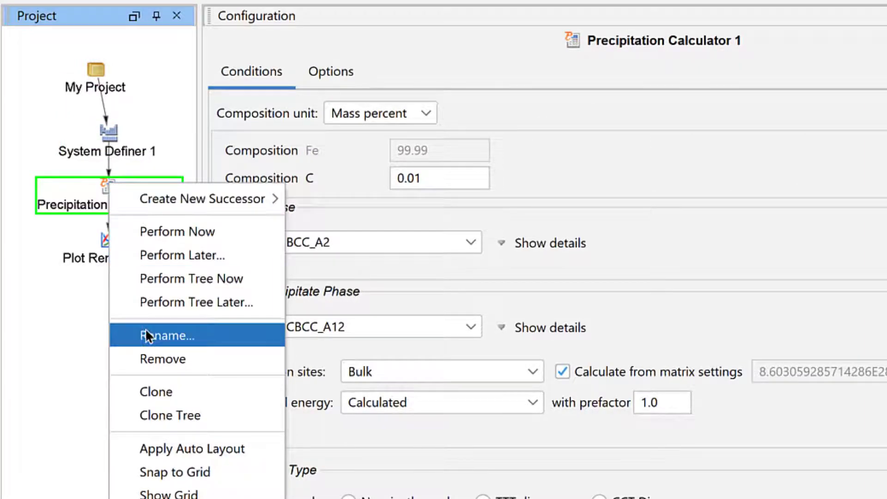
click(248, 336)
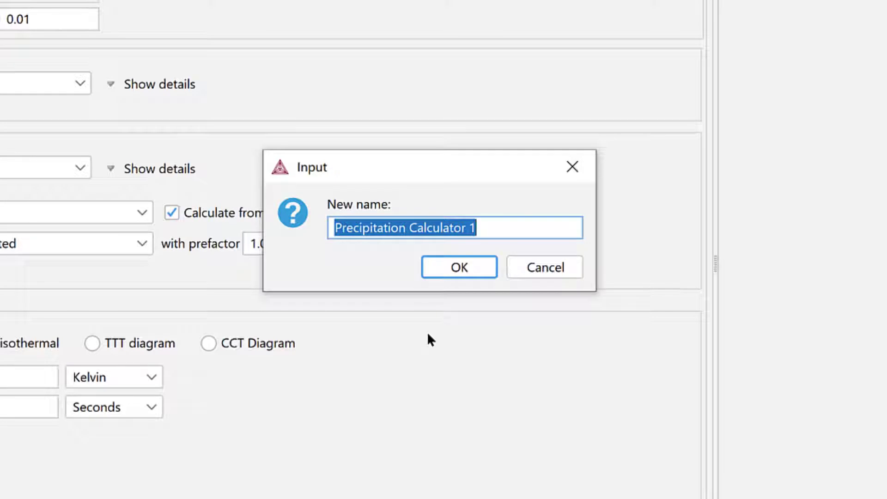
text(No Pinning)
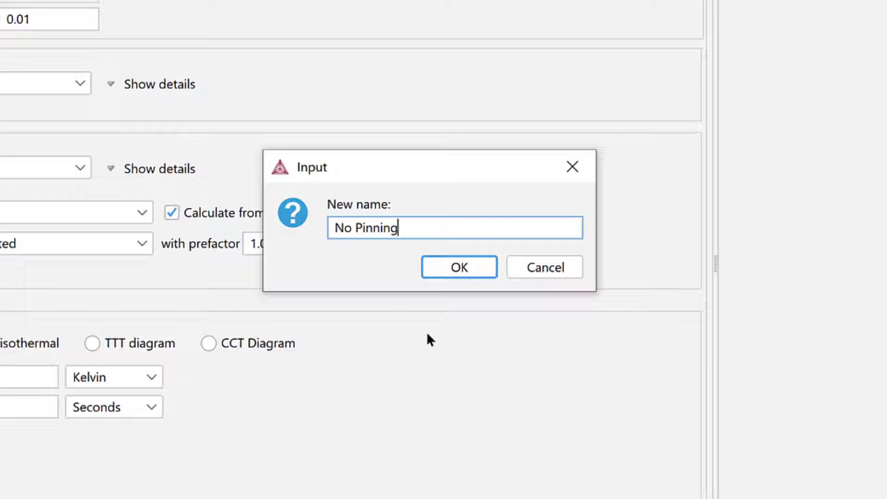
click(461, 273)
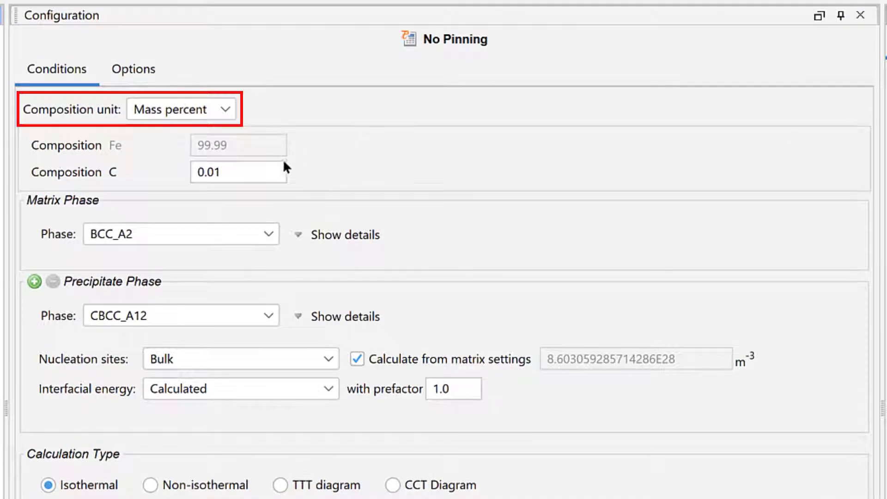
Step: Set carbon to 0.2 mass percent, keep the BCC_A2 matrix, and tick Grain growth
double_click(259, 172)
text(0.2)
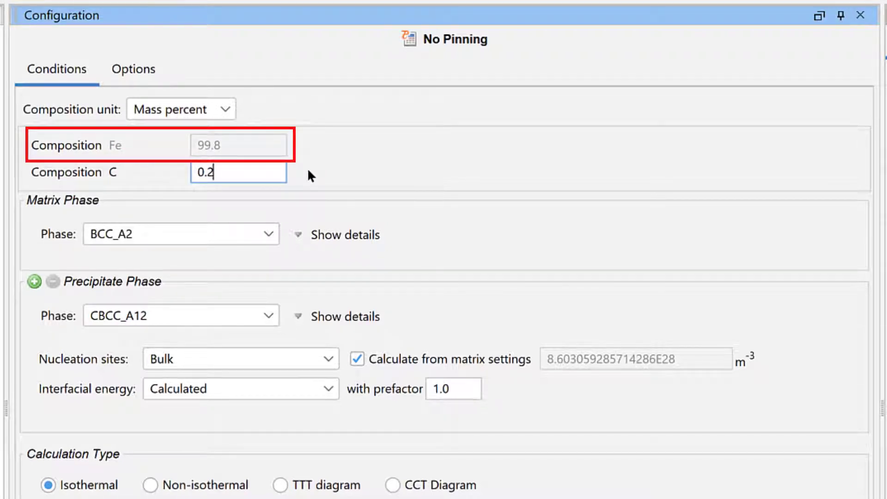
click(255, 236)
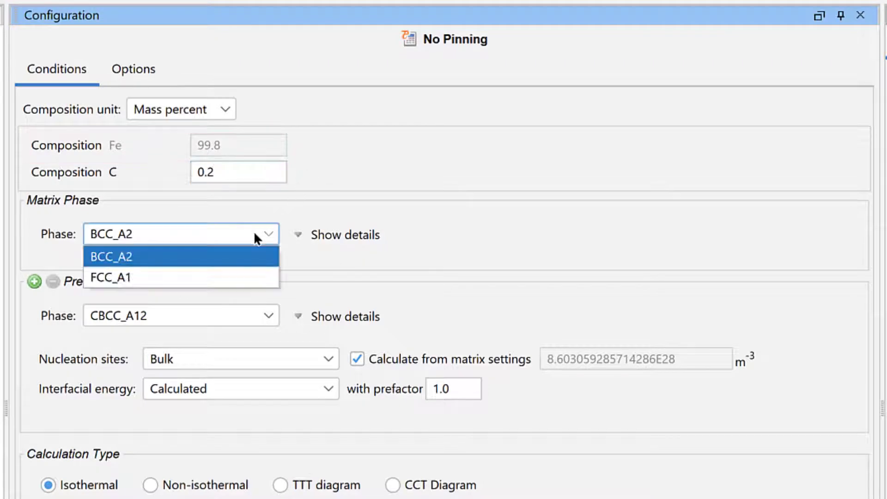
click(255, 237)
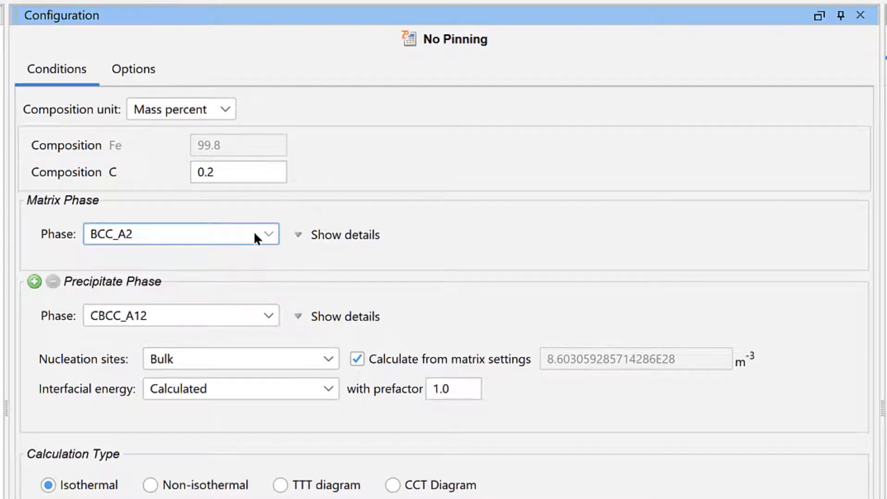
click(349, 237)
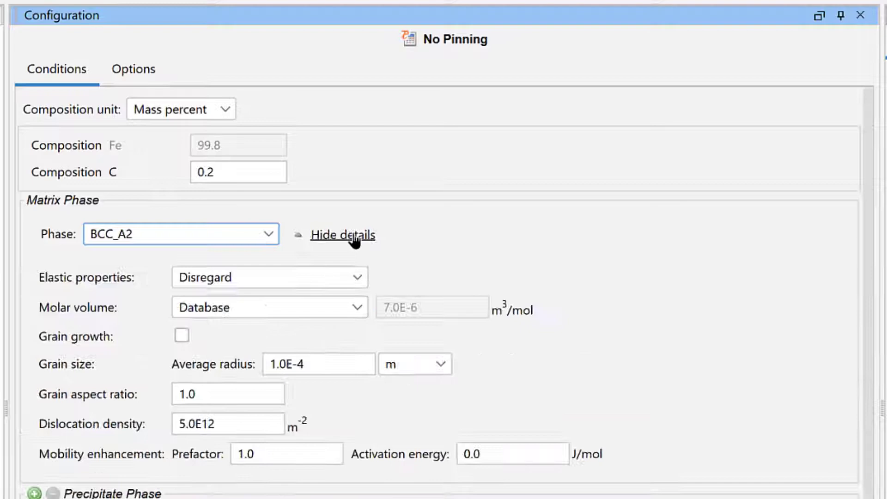
scroll(465, 229, down, 4)
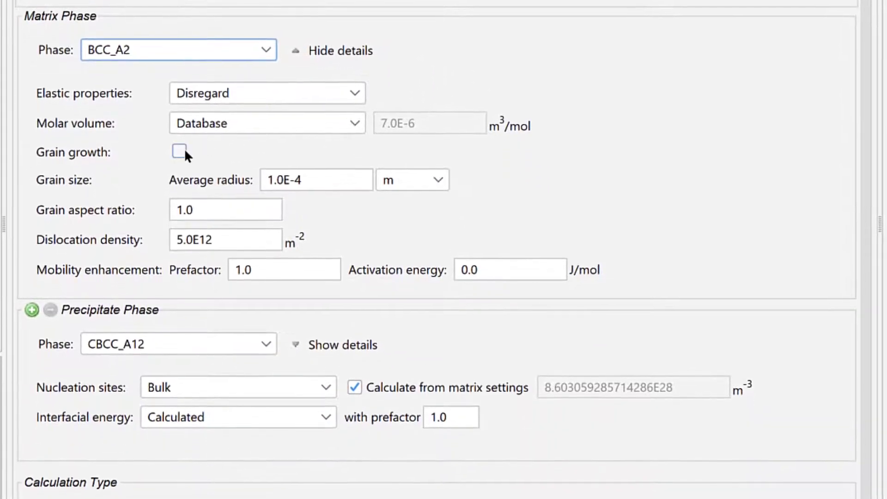
click(180, 151)
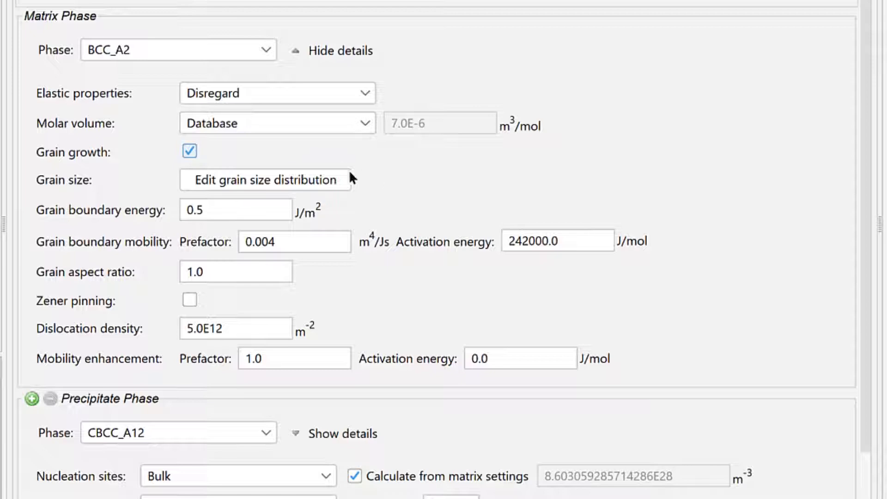
Step: Generate a log normal grain size distribution with mean radius 2e-6 m and accept it
click(332, 176)
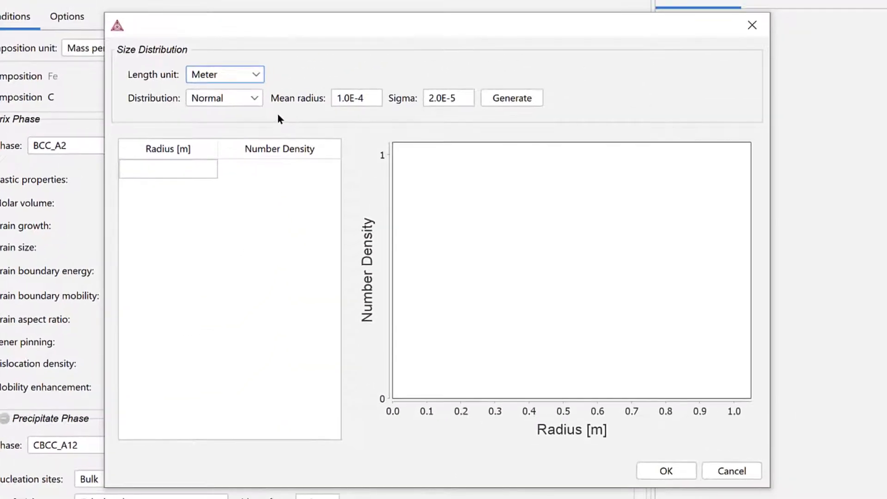
click(254, 99)
click(245, 133)
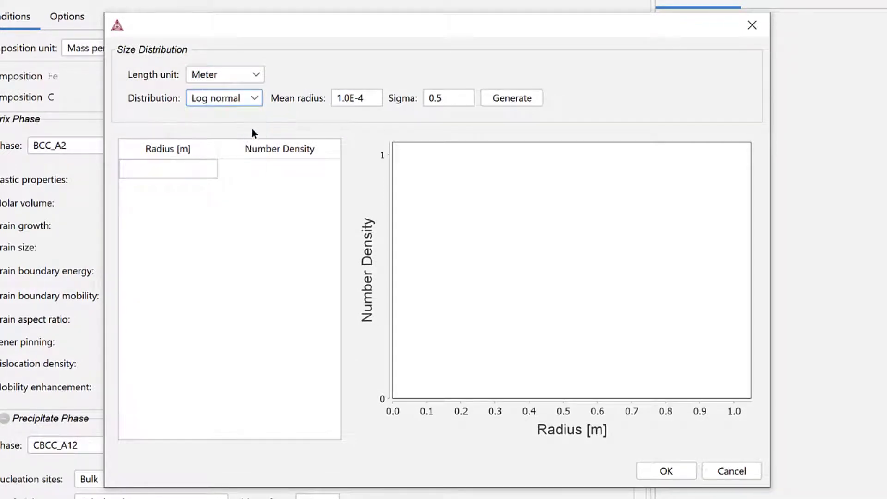
drag(364, 95, 336, 97)
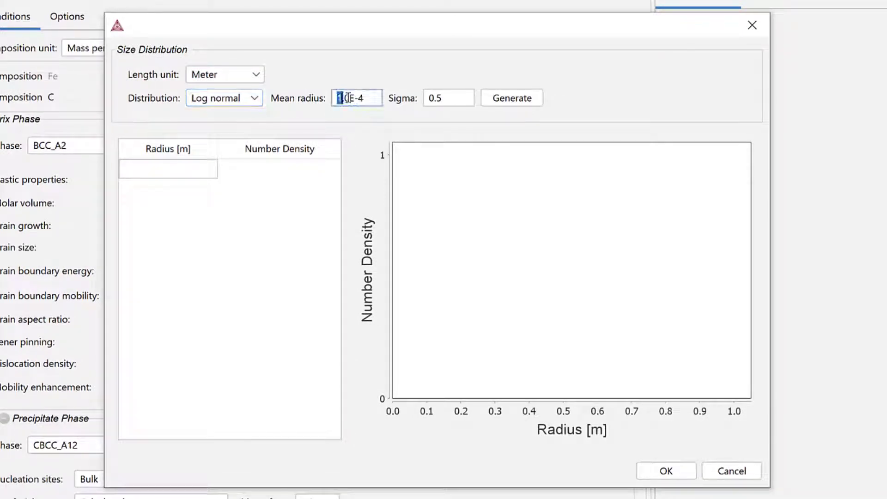
text(2e-6)
click(513, 98)
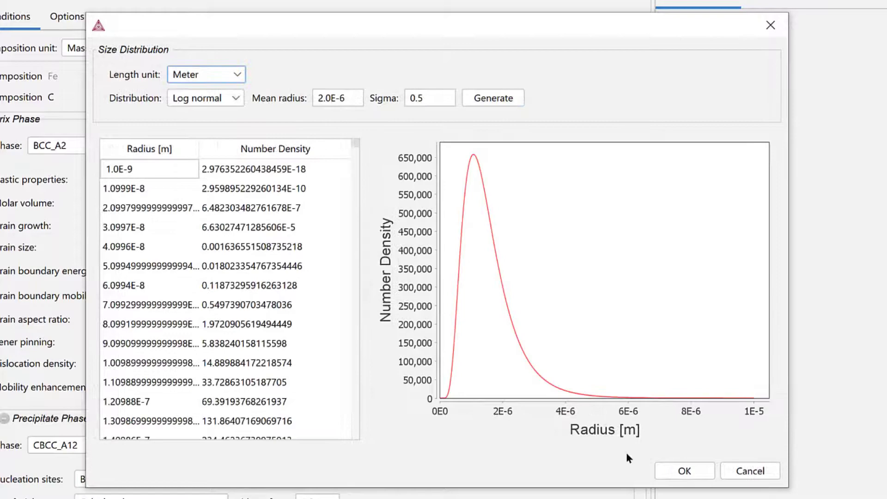
click(682, 470)
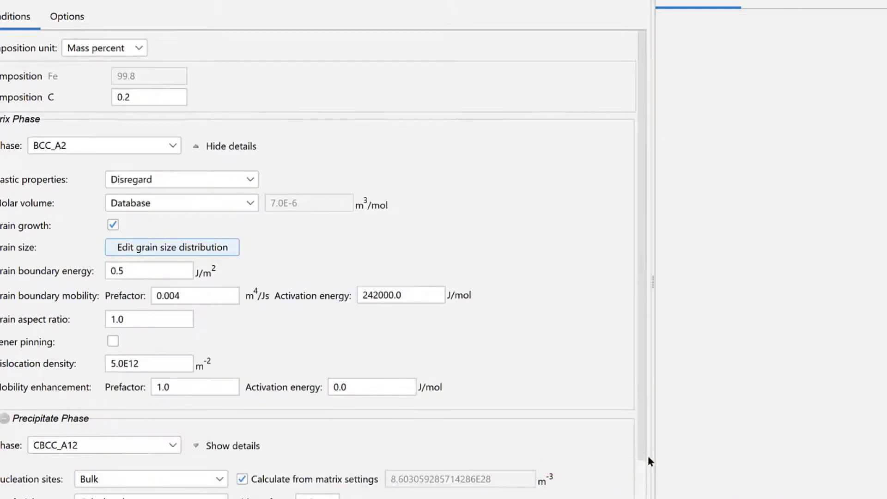
Step: Make CEMENTITE the precipitate phase with interfacial energy prefactor 0.15
scroll(648, 455, down, 6)
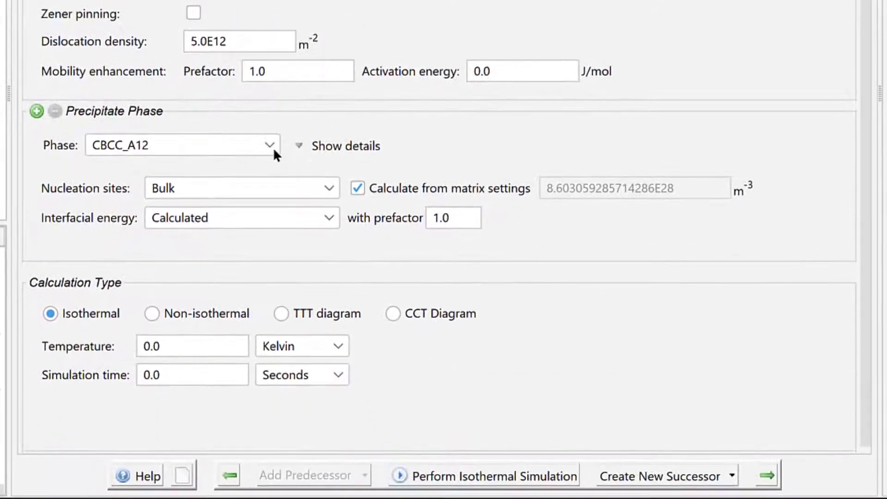
click(269, 144)
click(248, 190)
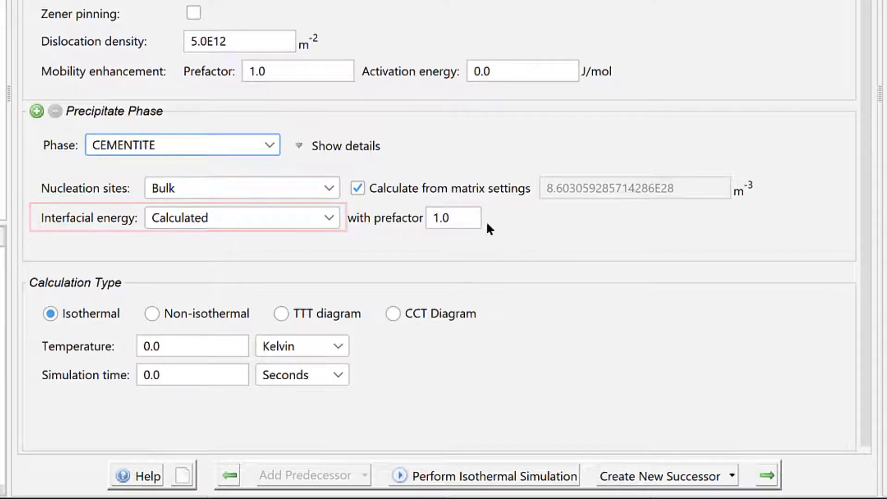
double_click(457, 216)
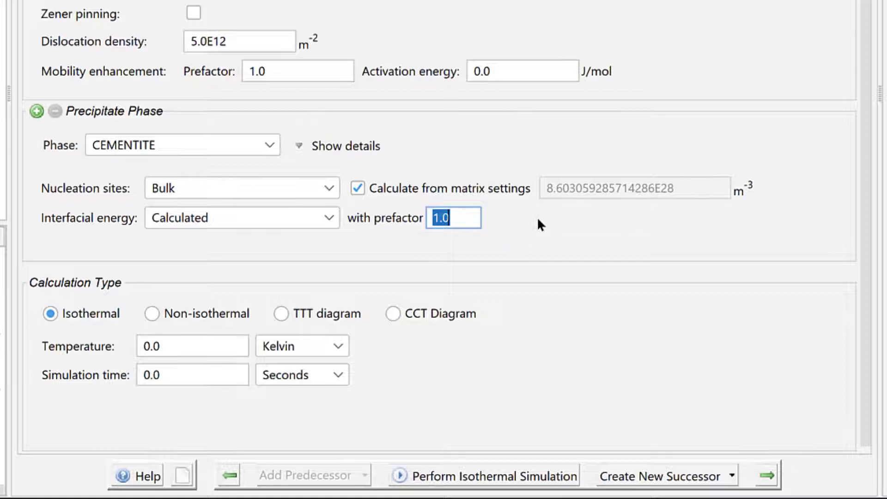
text(0.15)
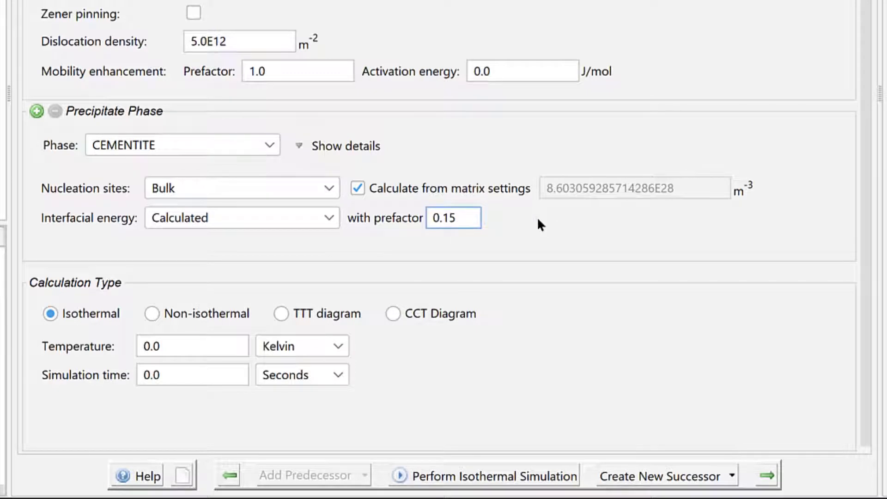
Step: Keep the run isothermal at 722 Celsius with a simulation time of 35
click(52, 312)
click(172, 339)
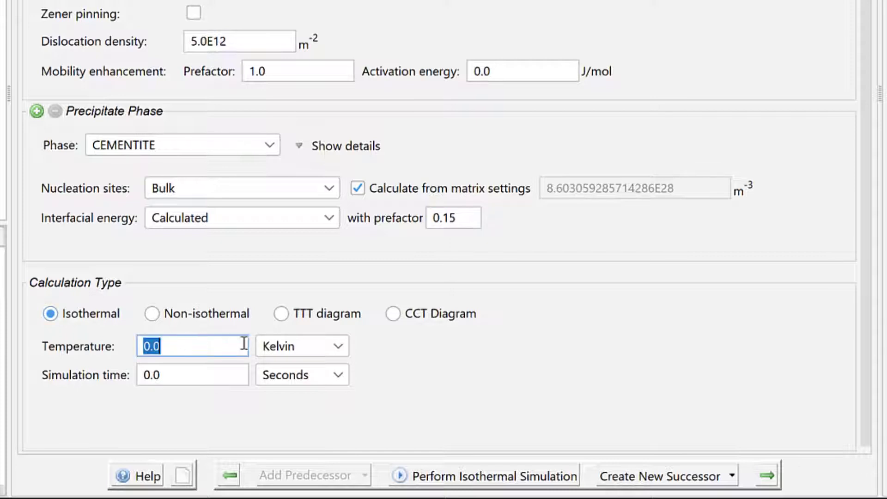
text(722)
click(338, 346)
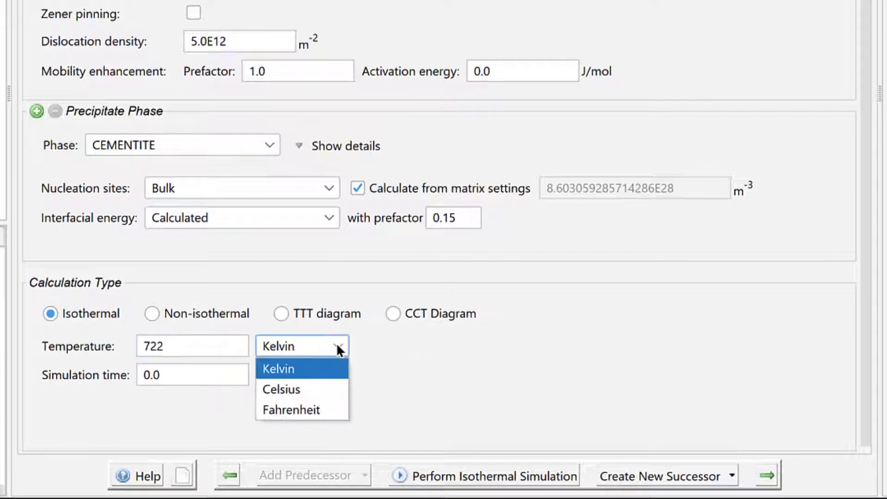
click(330, 388)
click(213, 376)
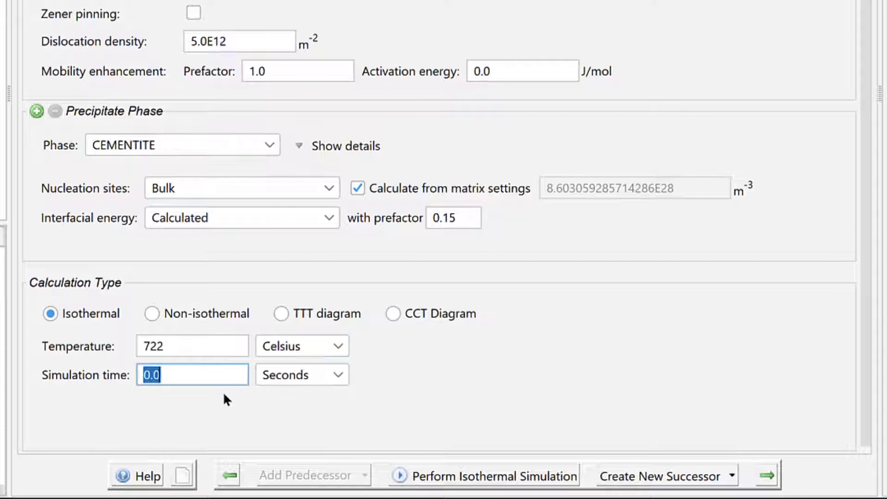
text(35)
click(297, 375)
Step: Set the simulation time unit to Hours and rename the plot 'Cementite mean radius'
click(297, 439)
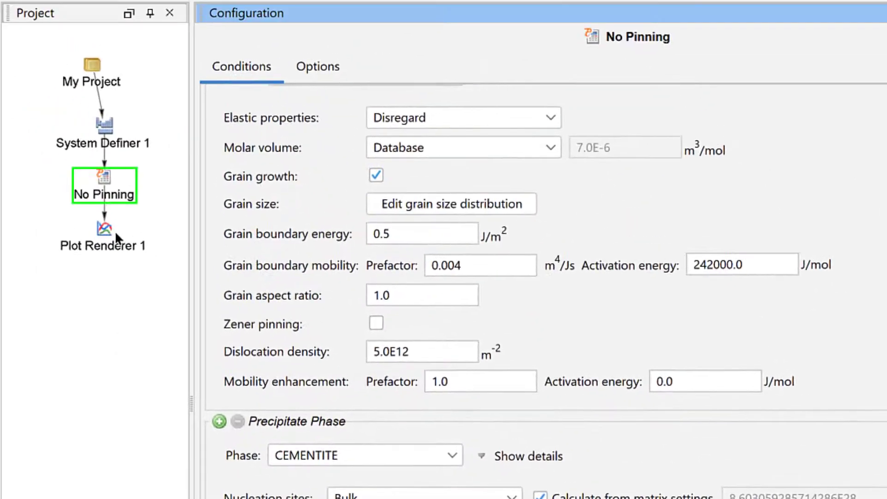
right_click(114, 234)
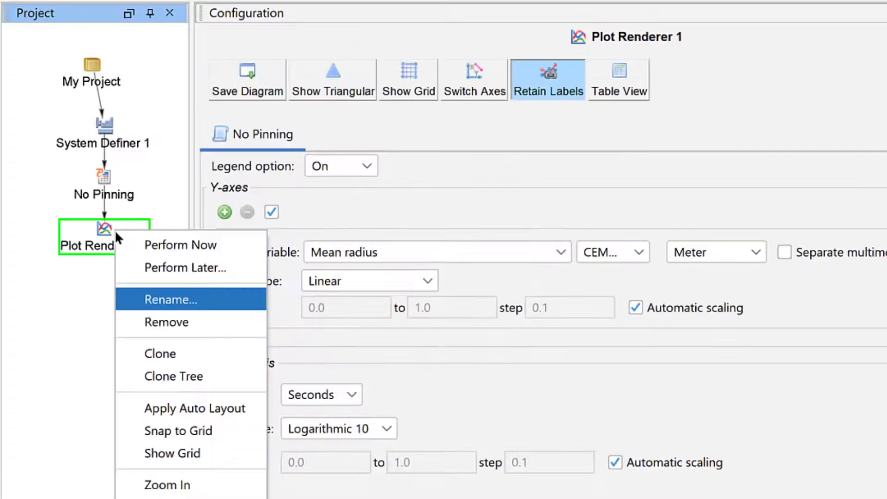
click(152, 299)
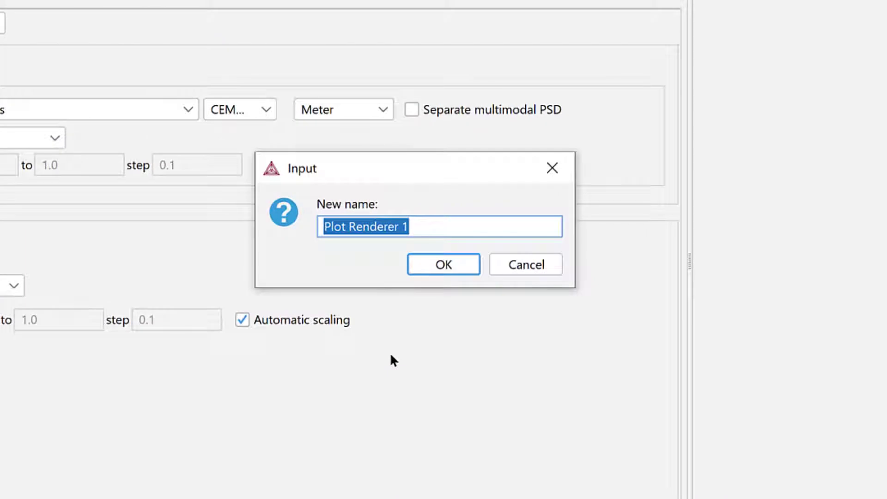
text(C)
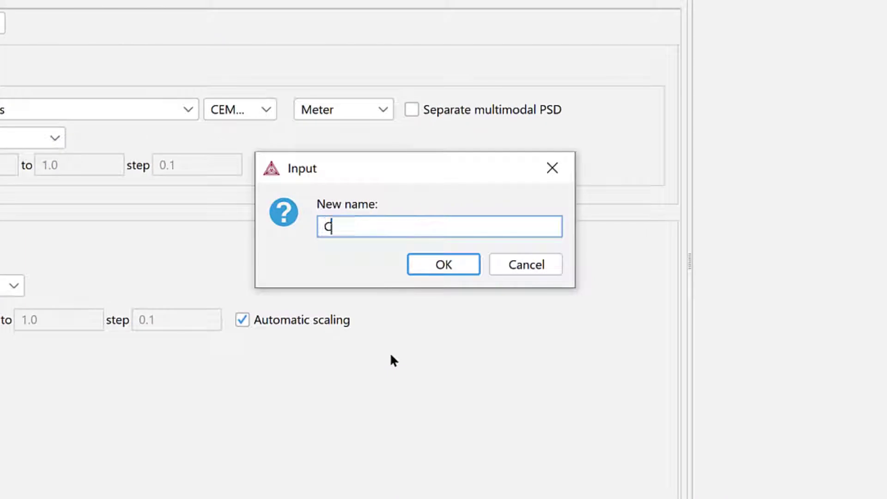
text(ementite mean radius)
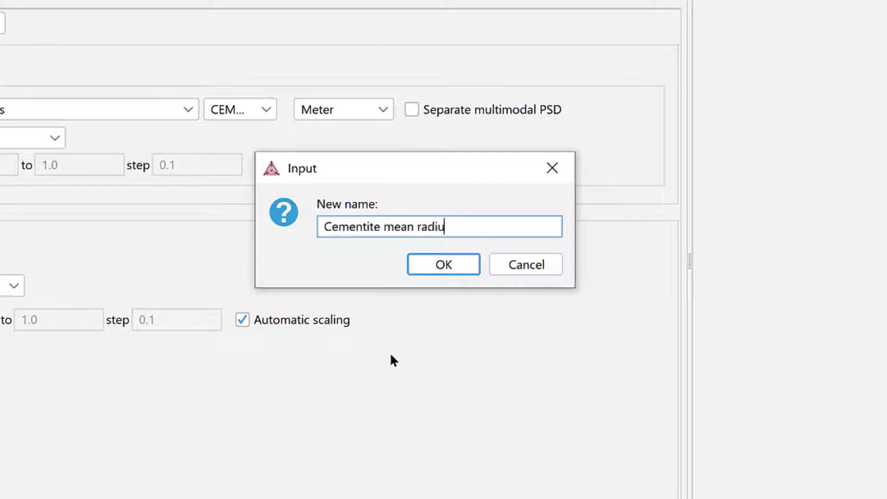
click(436, 263)
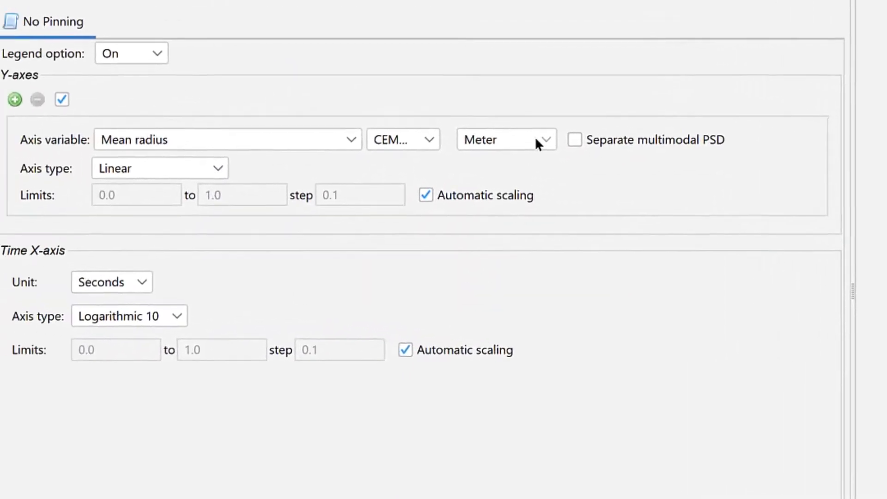
Step: Show the mean radius in micrometers against a linear time axis in hours
click(404, 113)
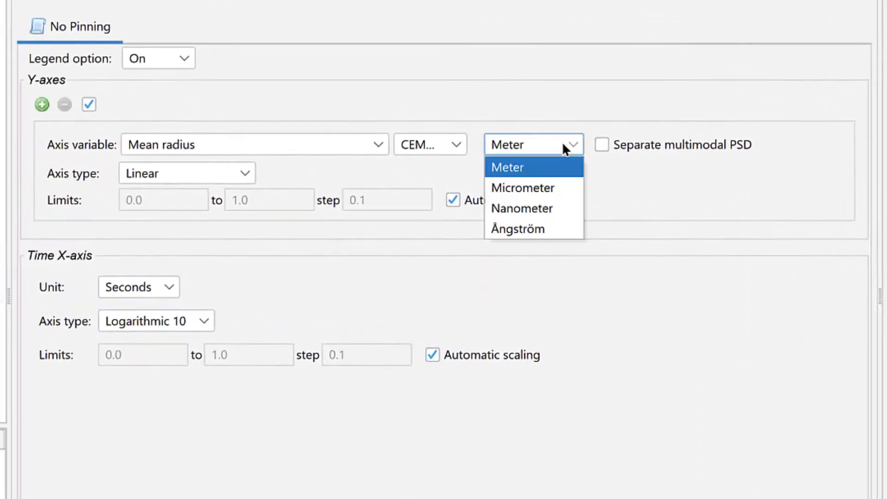
click(562, 192)
click(170, 287)
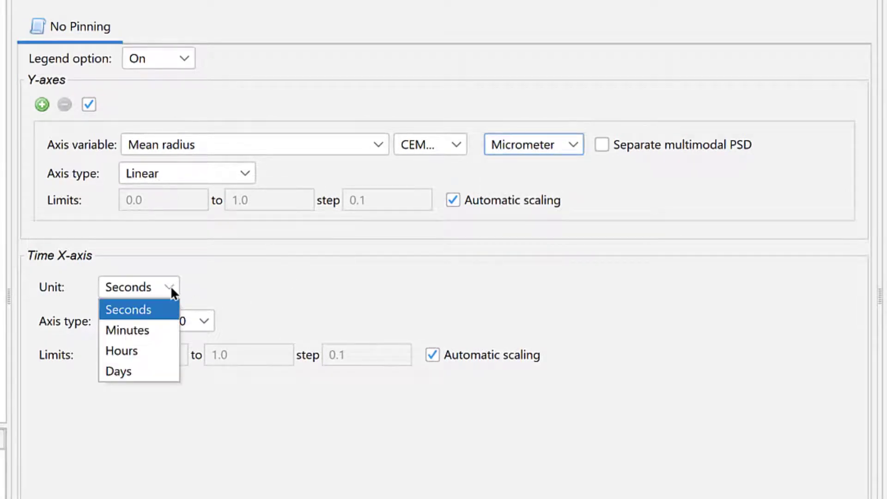
click(156, 353)
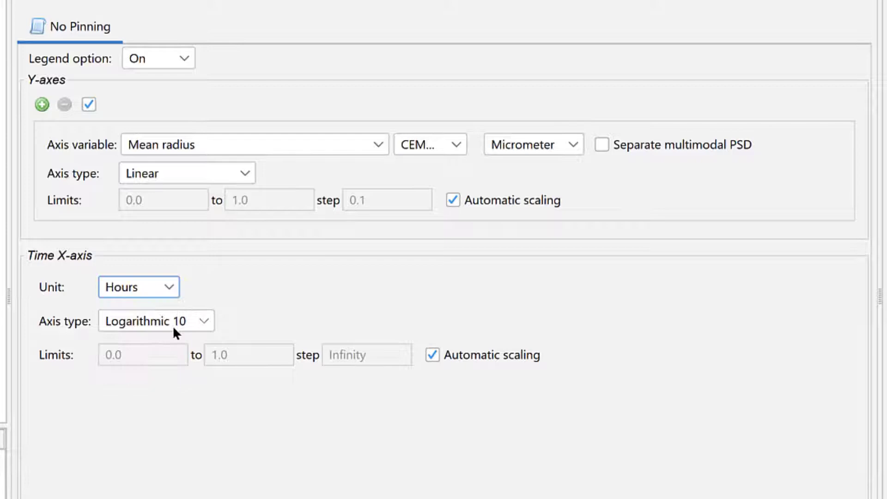
click(180, 318)
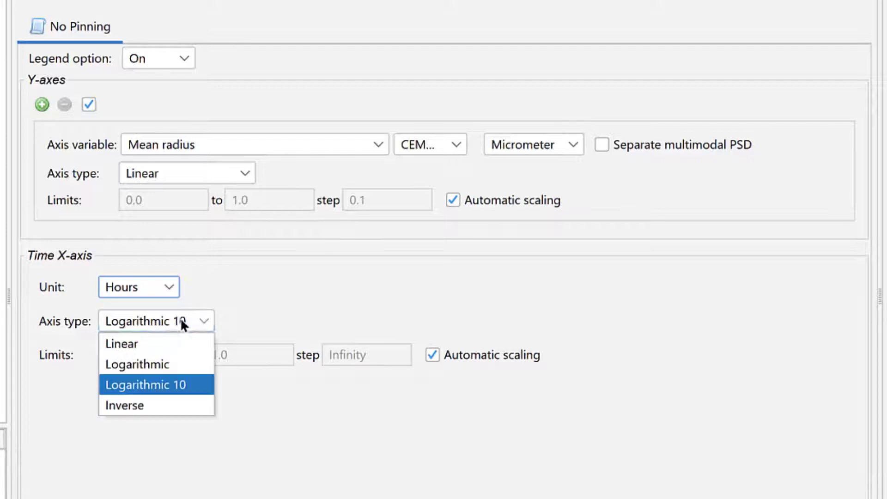
click(171, 343)
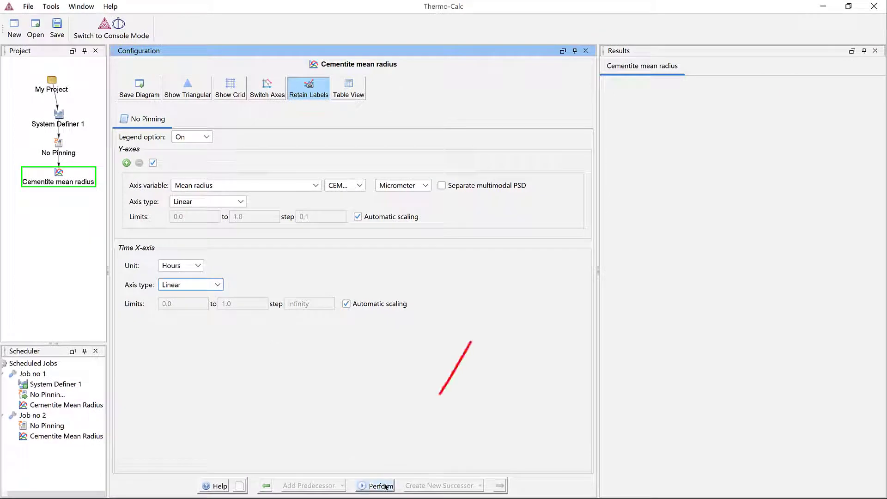
Step: Perform the calculation and widen the plot showing cementite radius reaching about 1.35 µm
click(387, 485)
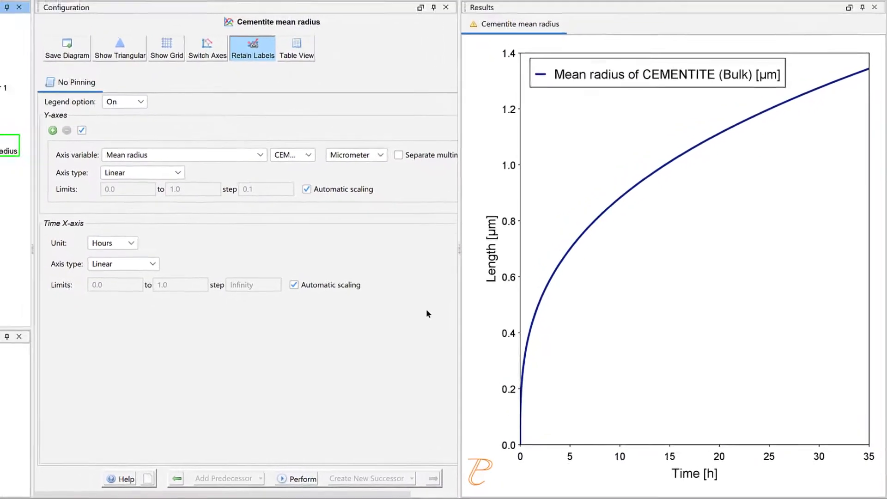
drag(459, 260, 652, 289)
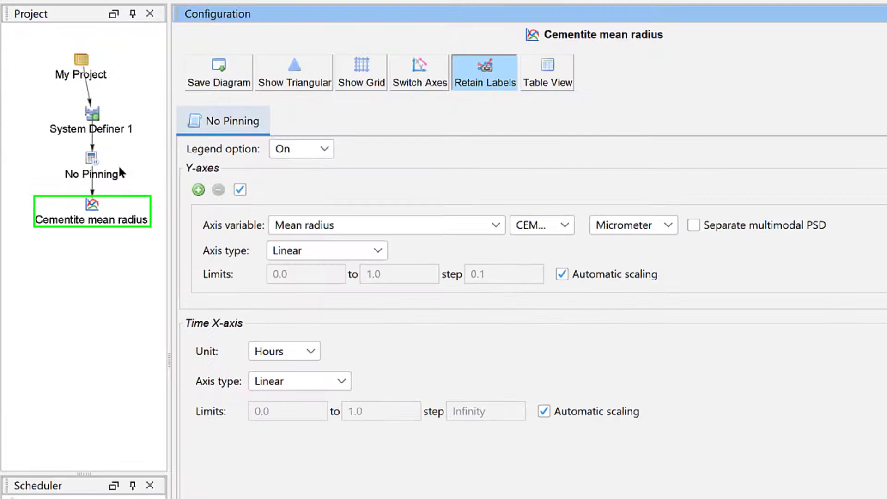
Step: Clone No Pinning, rename the copy 'With Pinning', and enable Zener pinning on its matrix
right_click(96, 164)
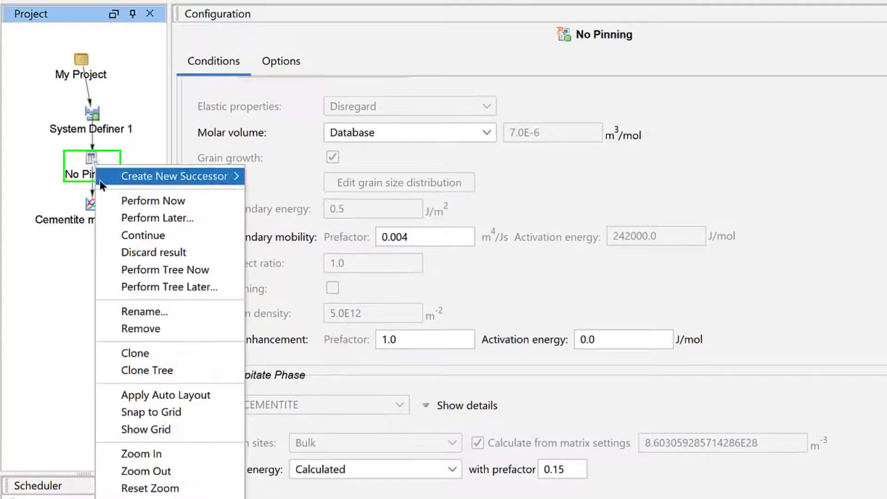
click(163, 352)
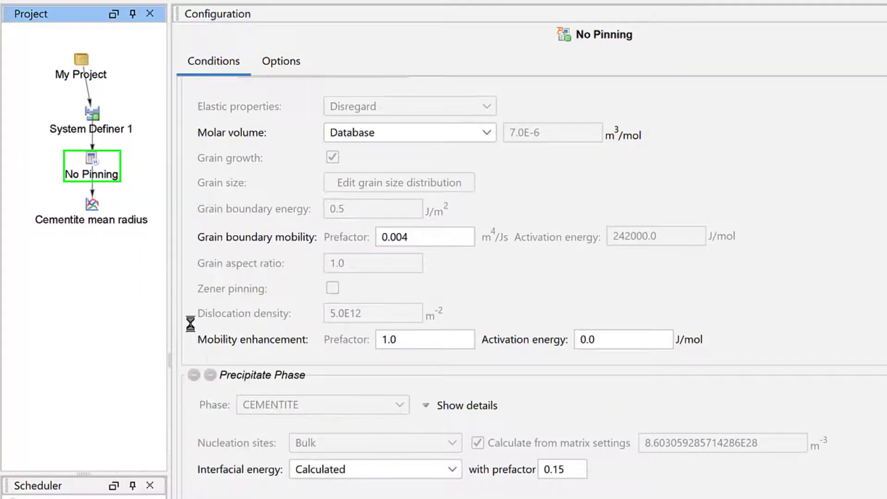
mouse_move(163, 191)
mouse_down()
mouse_move(121, 245)
mouse_move(74, 277)
mouse_up()
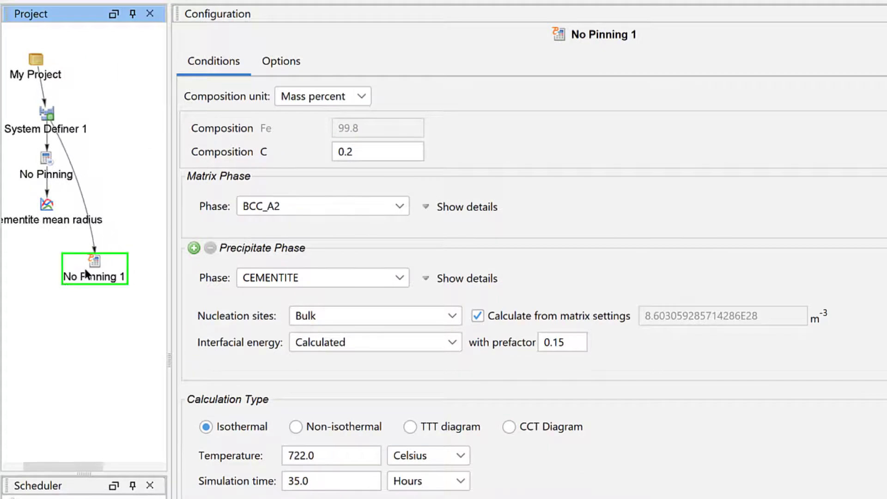
right_click(110, 278)
click(134, 360)
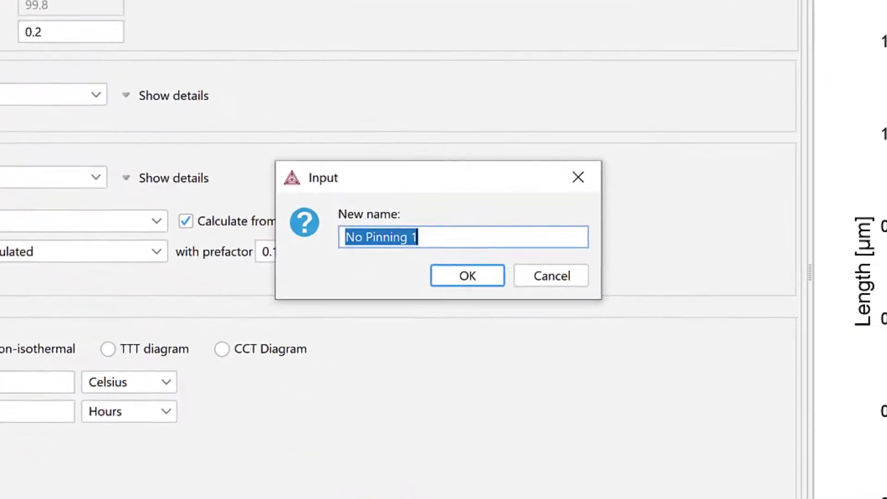
text(With Pinning)
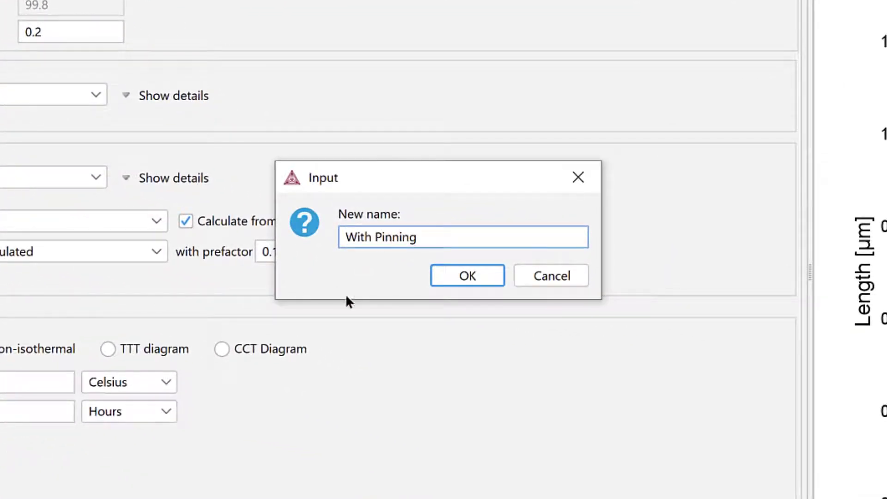
click(467, 275)
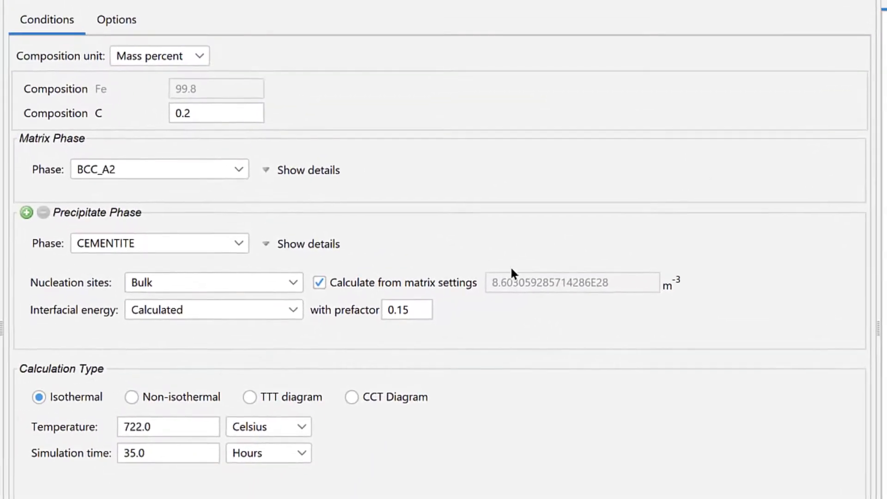
click(261, 134)
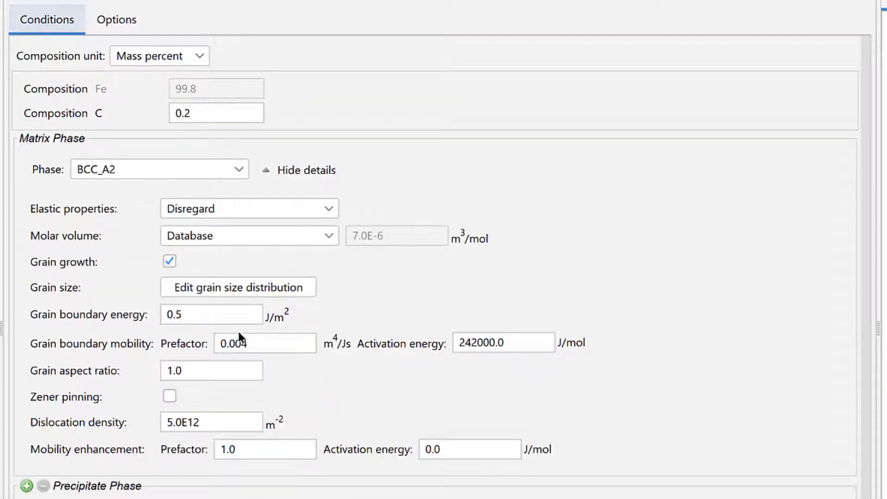
click(170, 396)
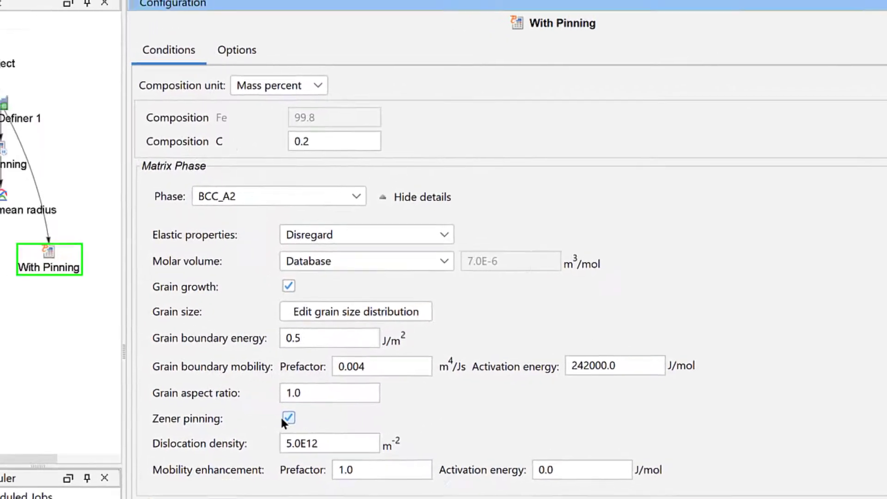
Step: Add a Plot Renderer under With Pinning and rename it 'Ferrite mean grain radius'
drag(81, 465, 36, 462)
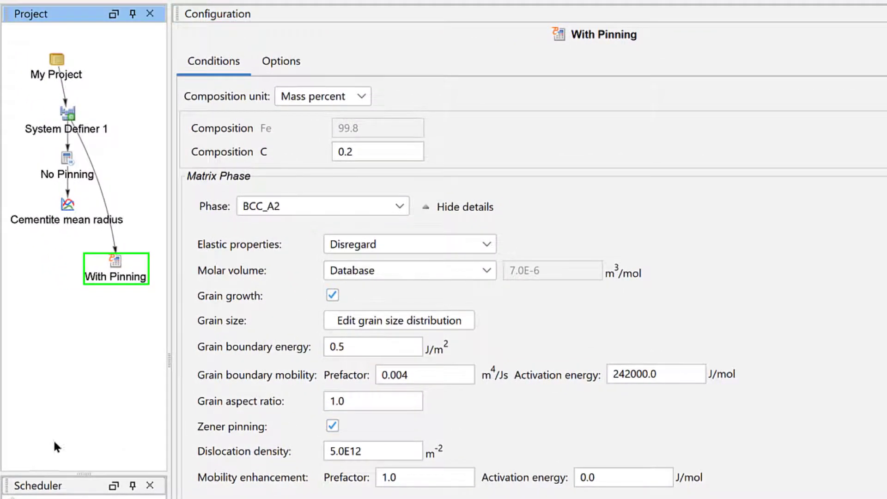
right_click(124, 268)
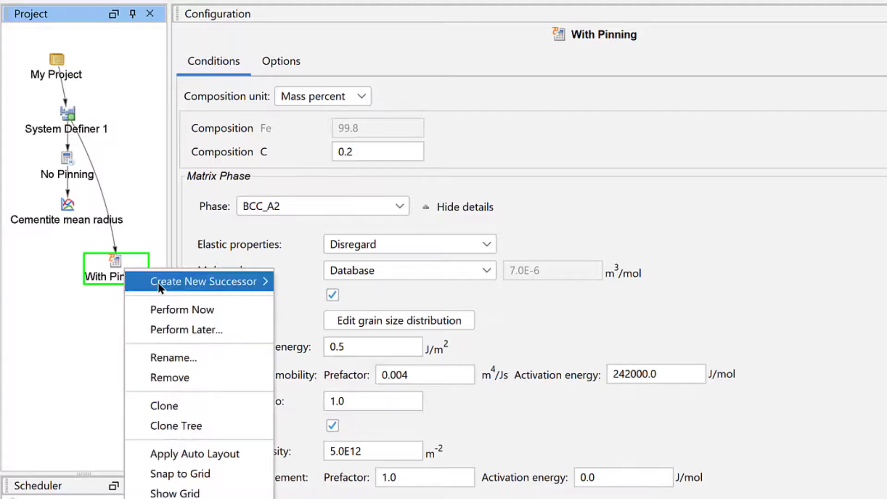
mouse_move(158, 283)
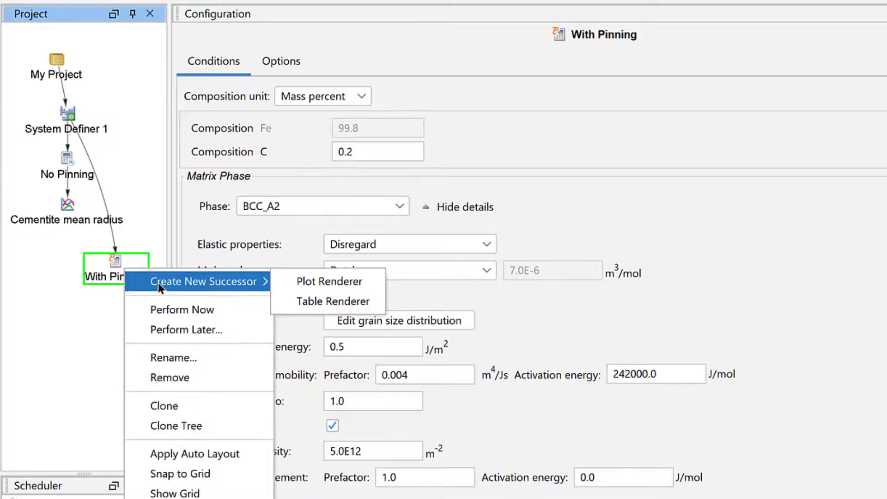
click(292, 279)
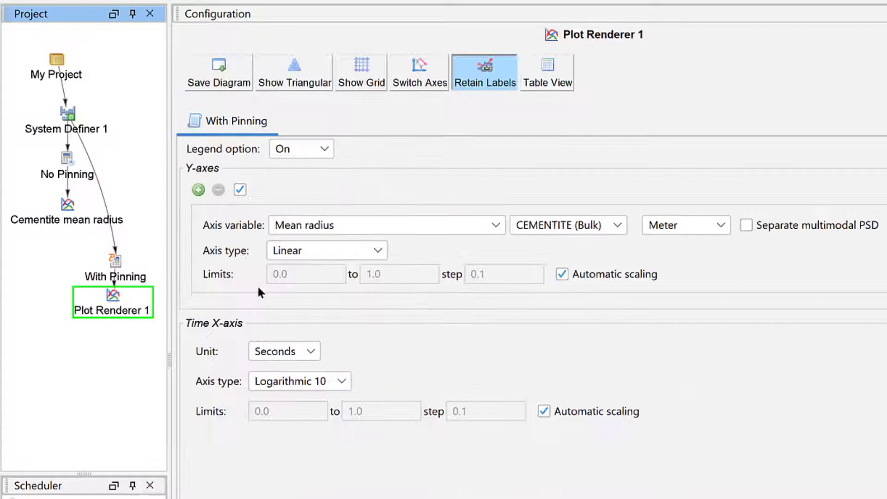
drag(116, 299, 79, 326)
right_click(79, 326)
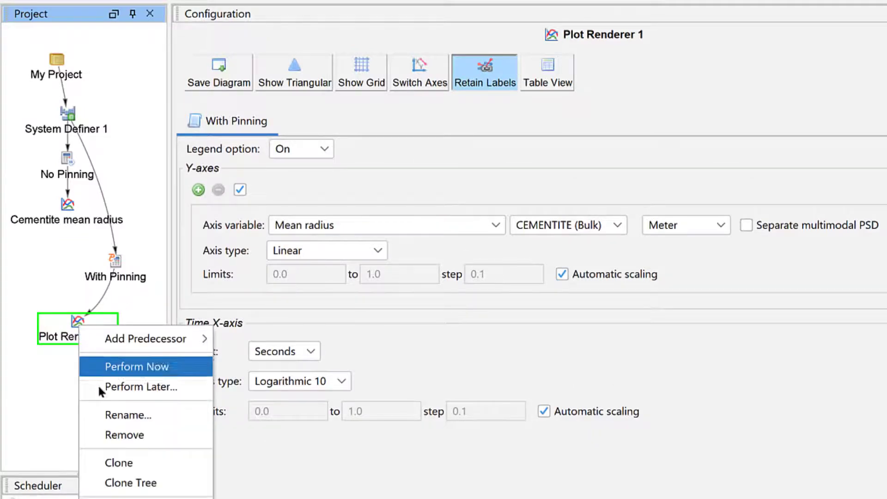
click(101, 415)
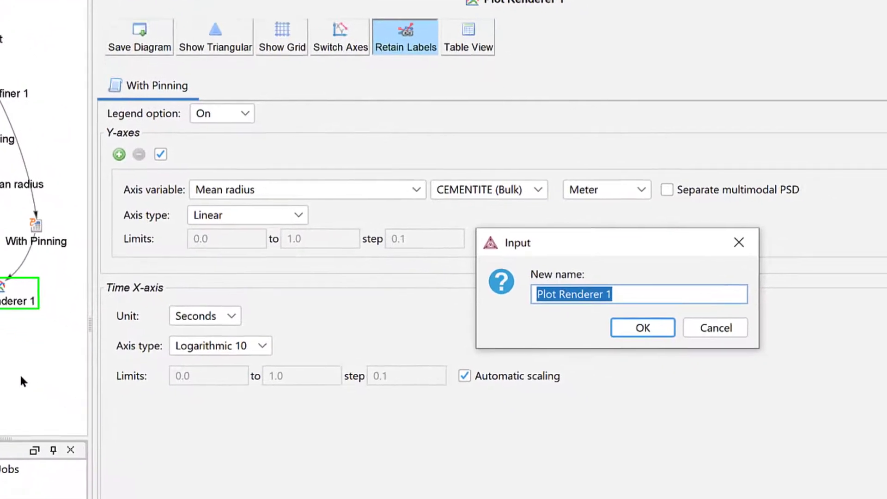
text(Ferrite mean gr)
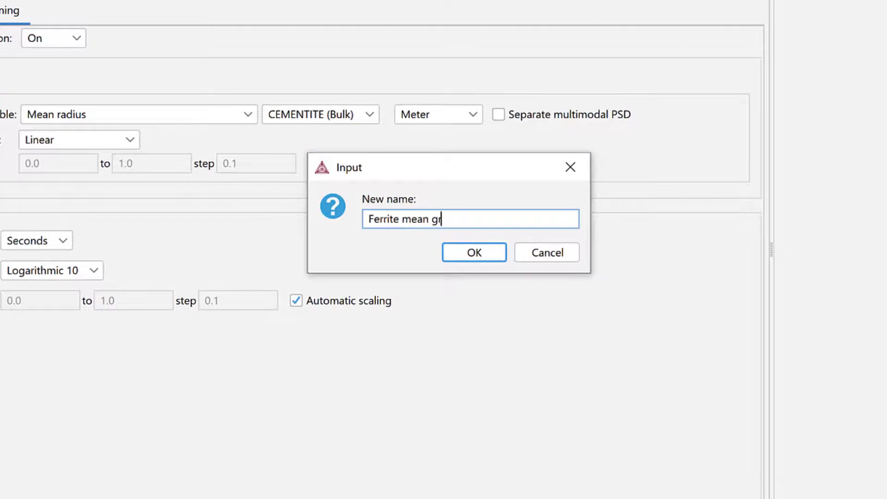
text(ain radius)
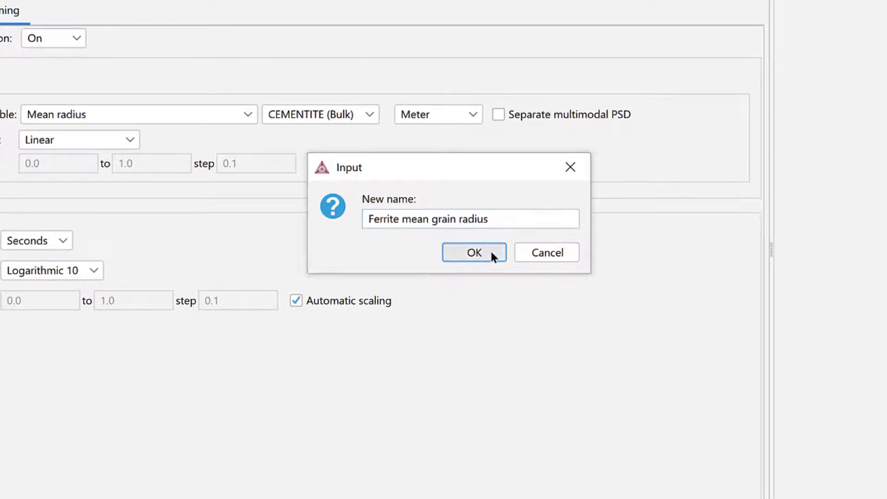
click(490, 251)
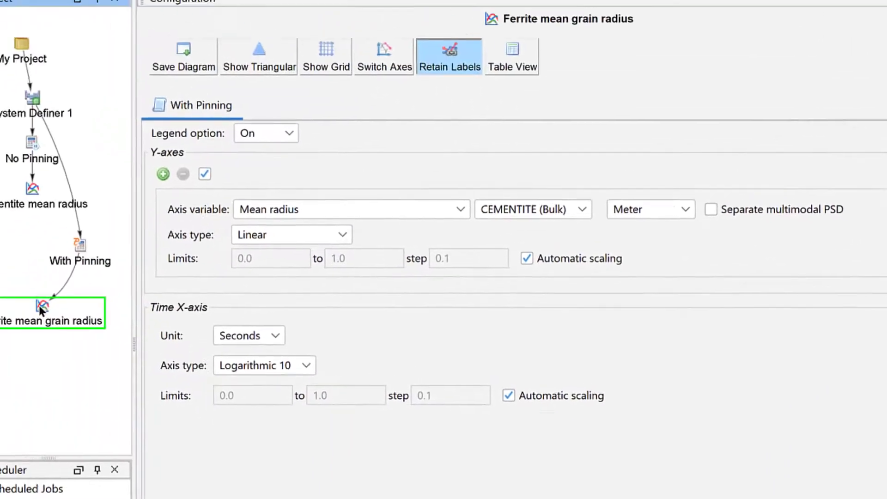
right_click(39, 305)
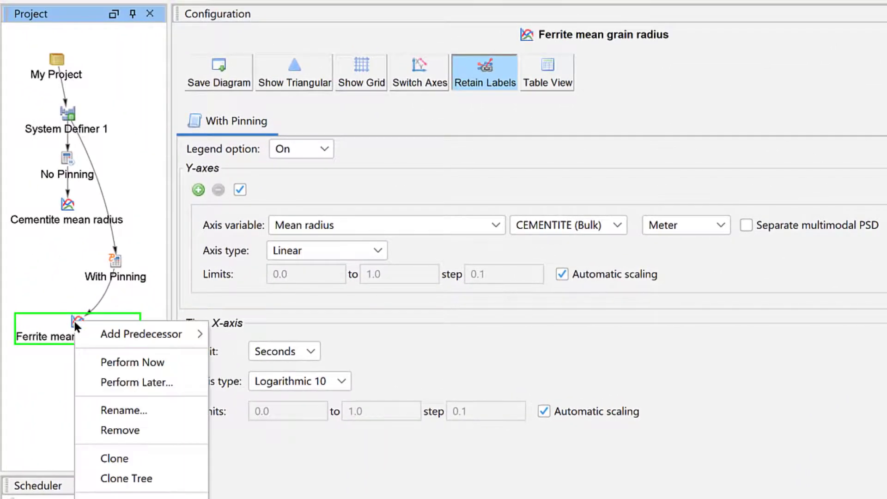
mouse_move(104, 333)
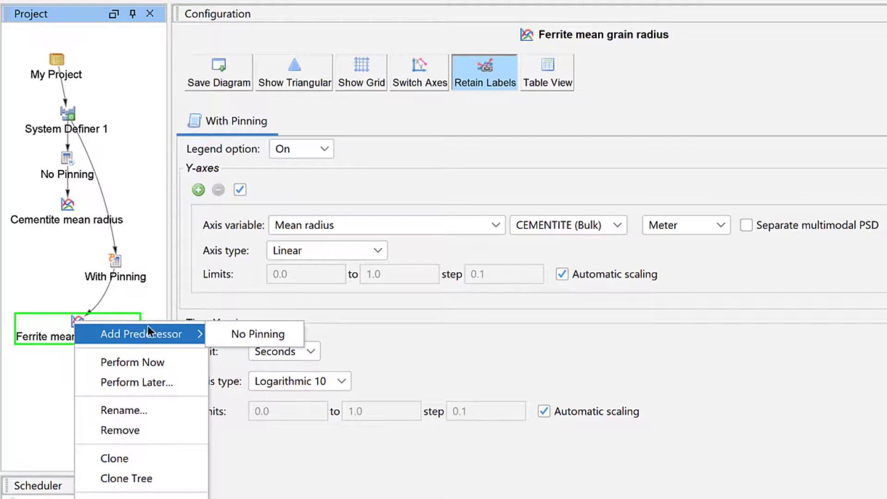
Step: Add the No Pinning calculation as a second predecessor of the ferrite plot
click(240, 335)
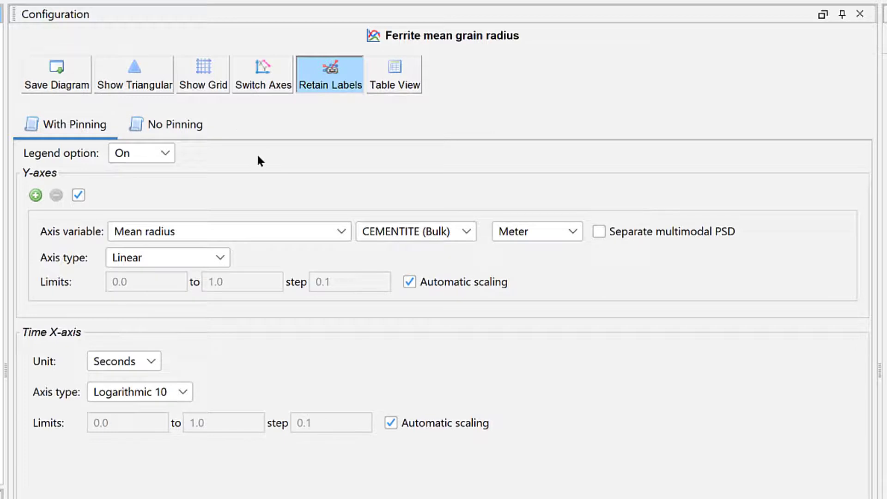
click(84, 123)
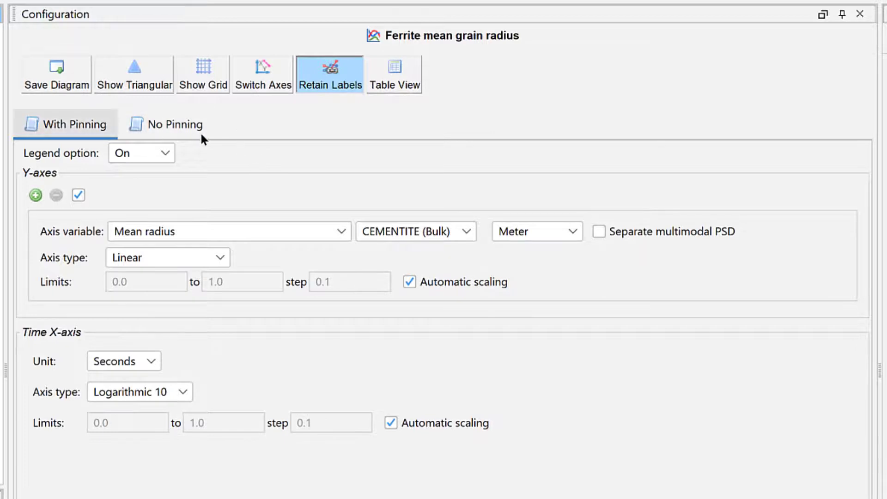
click(248, 163)
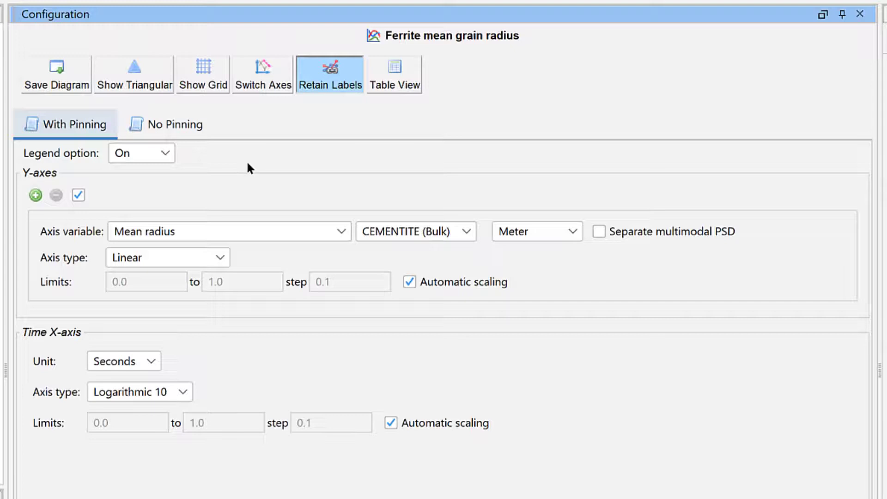
Step: Plot BCC_A2 (Matrix) mean radius in Micrometer against linear time in Hours
click(408, 229)
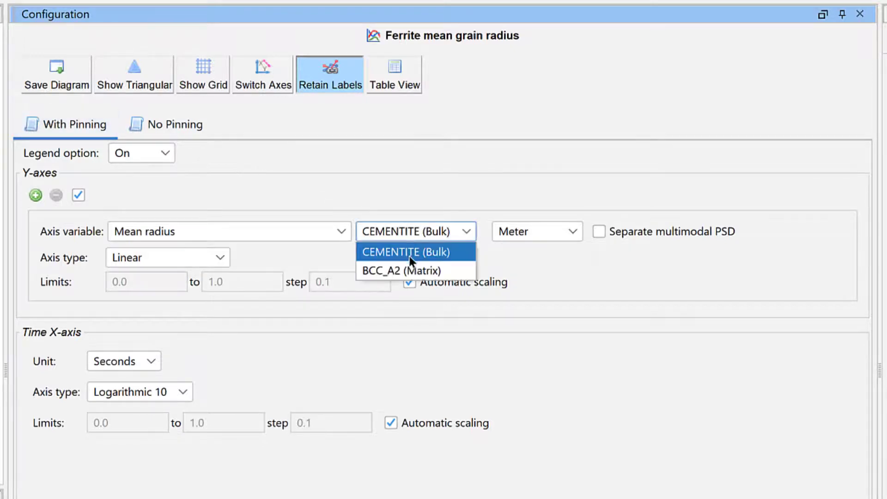
click(411, 270)
click(528, 228)
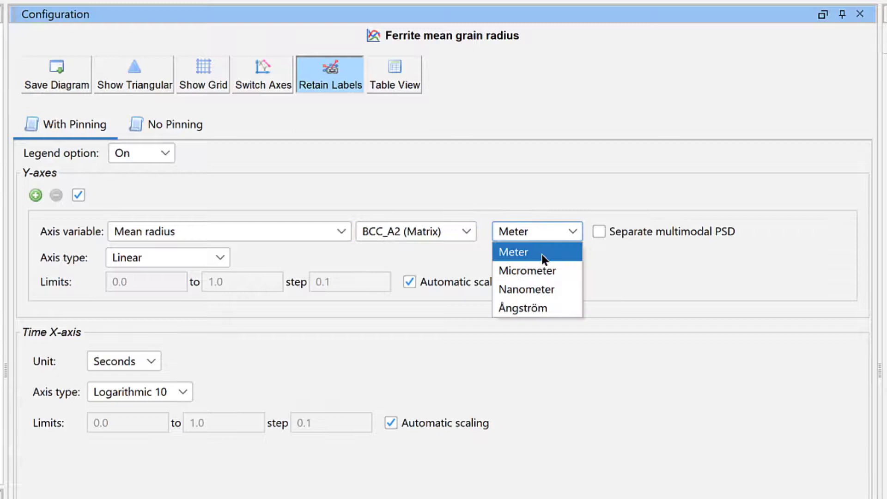
click(573, 274)
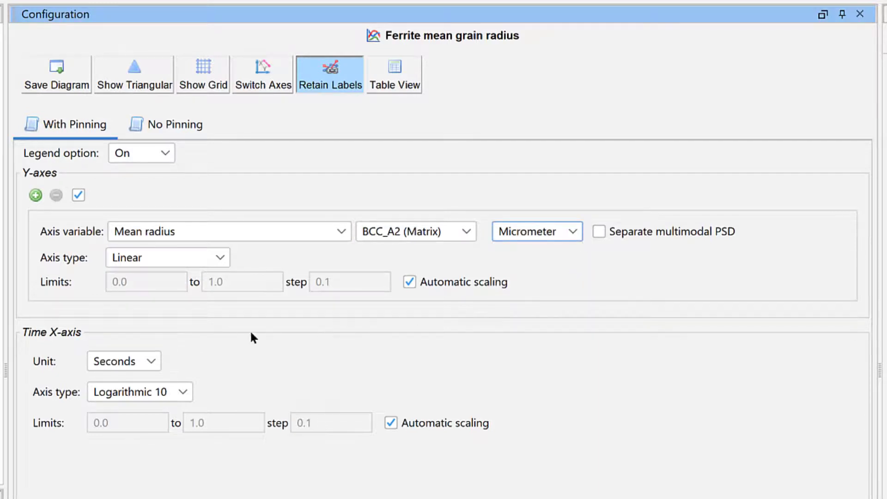
click(148, 365)
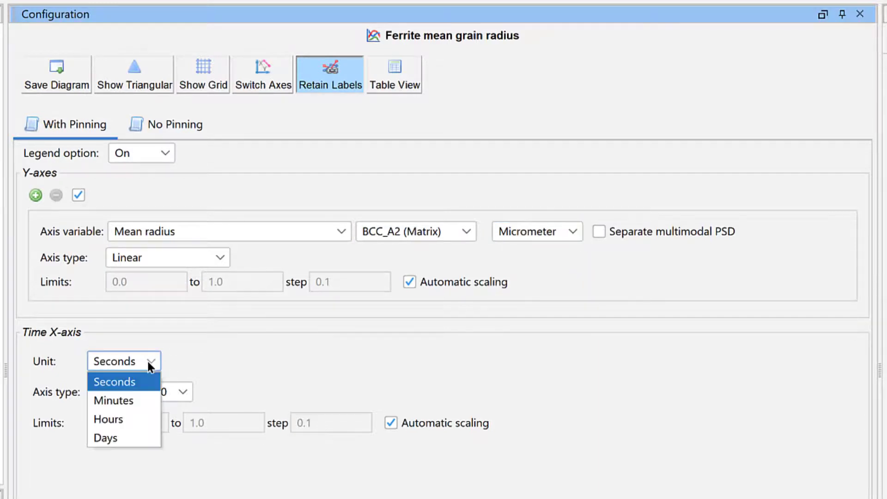
click(134, 418)
click(163, 389)
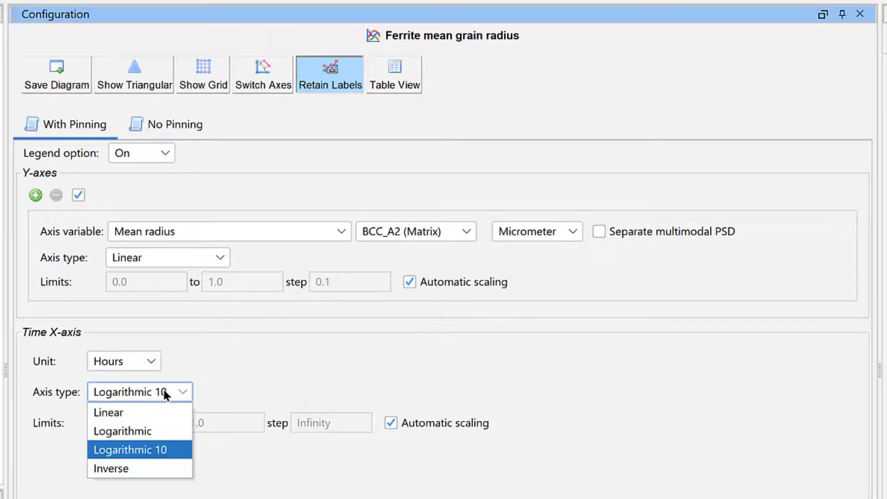
click(162, 413)
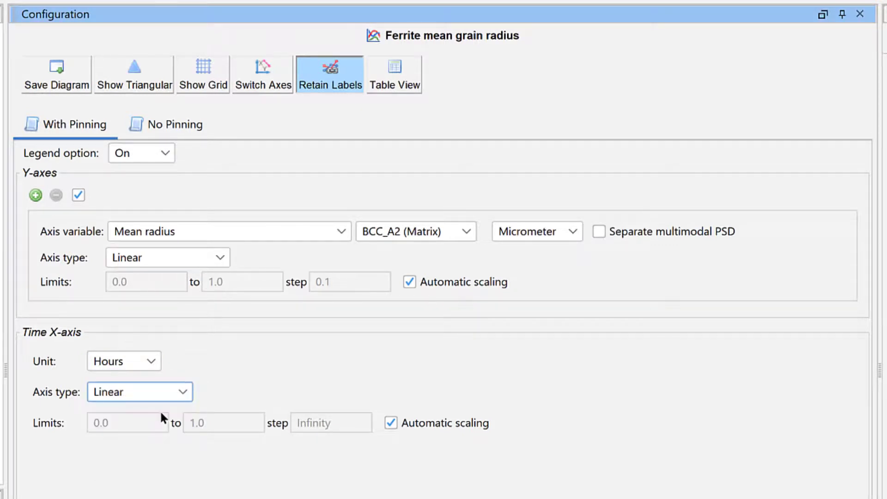
Step: Apply the same settings on the No Pinning tab: BCC_A2 (Matrix), Micrometer, Hours, Linear axis
click(171, 117)
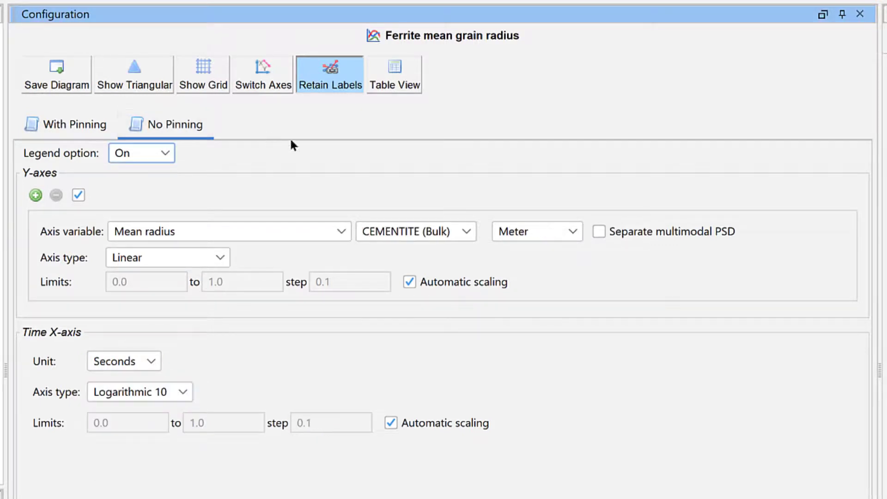
click(459, 234)
click(456, 268)
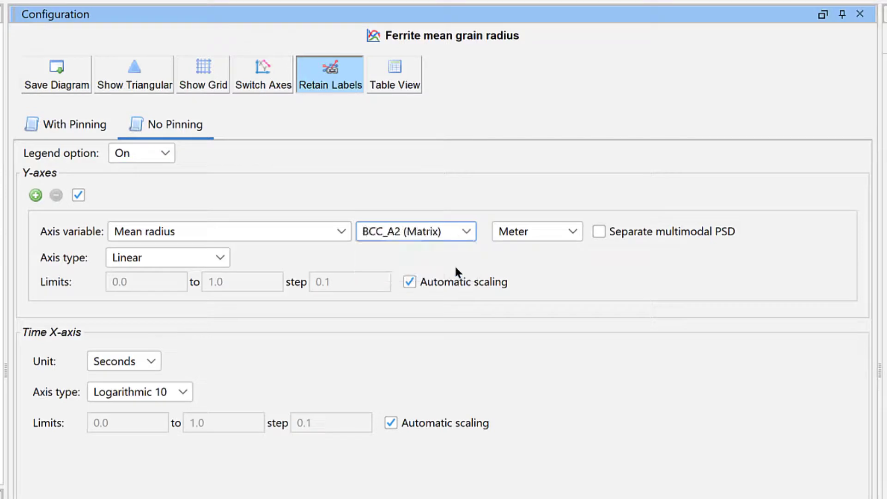
click(550, 228)
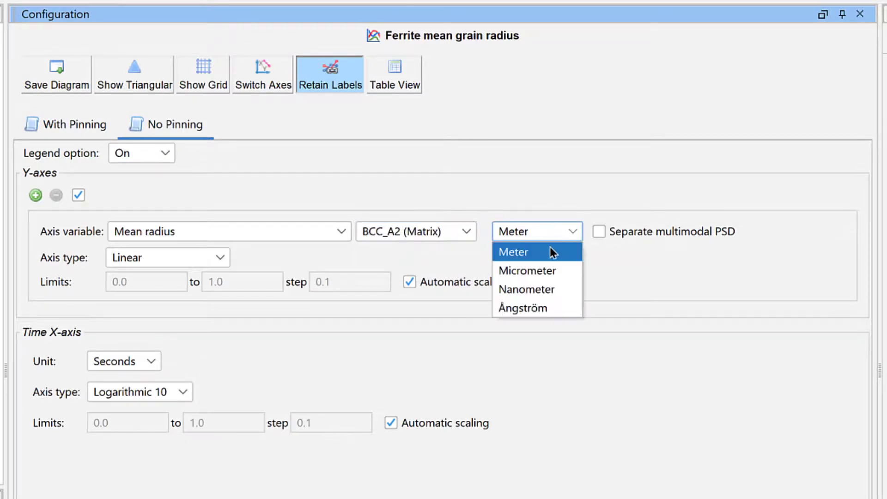
click(571, 274)
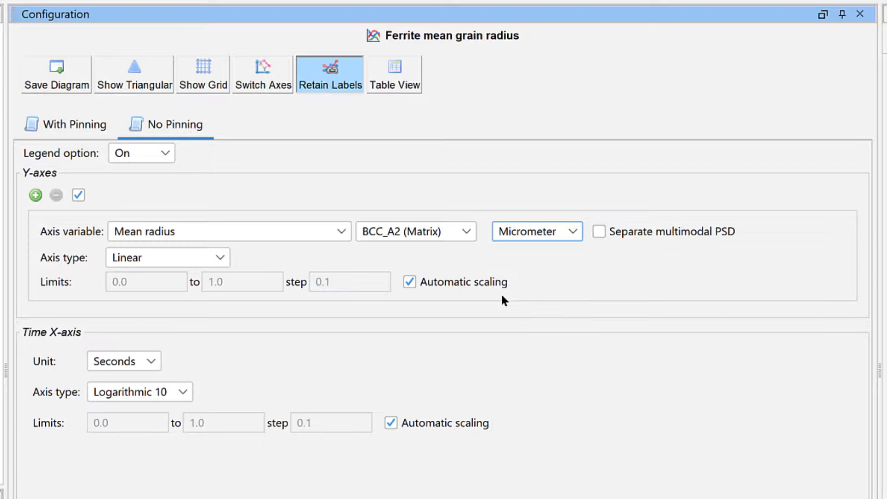
click(149, 359)
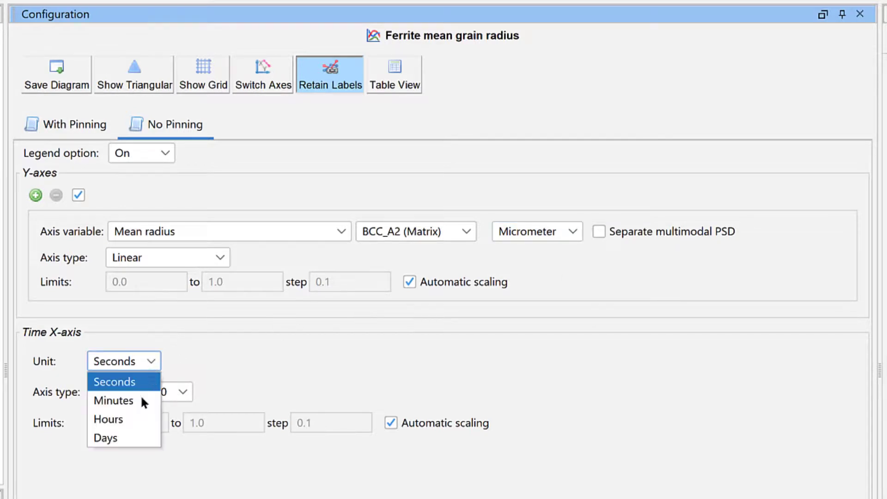
click(143, 419)
click(180, 391)
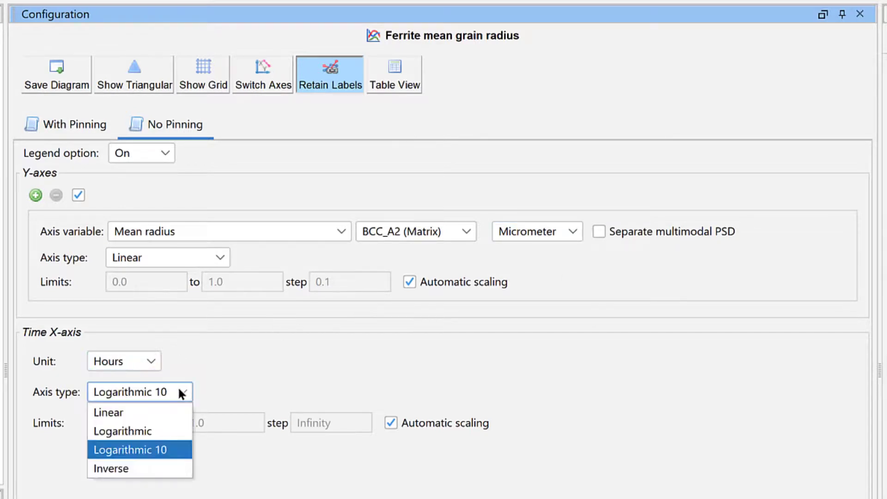
click(176, 412)
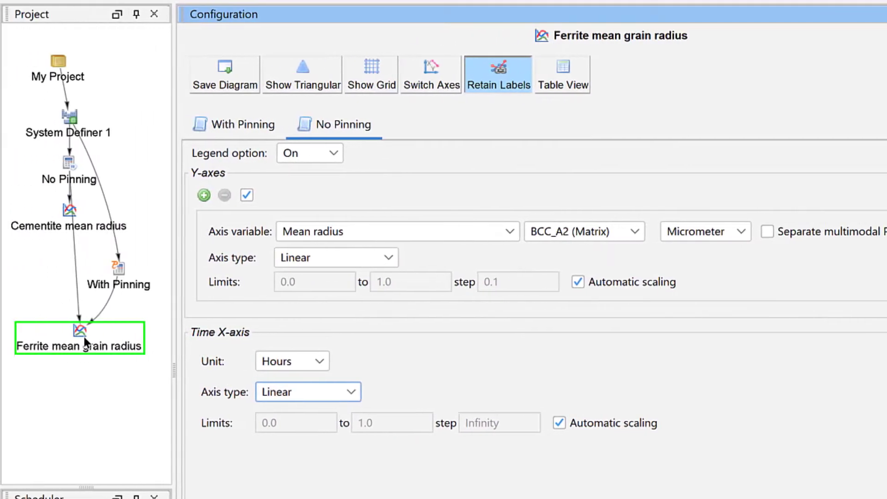
Step: Run Perform Now on the Ferrite mean grain radius plot to compare pinned and unpinned growth
right_click(84, 336)
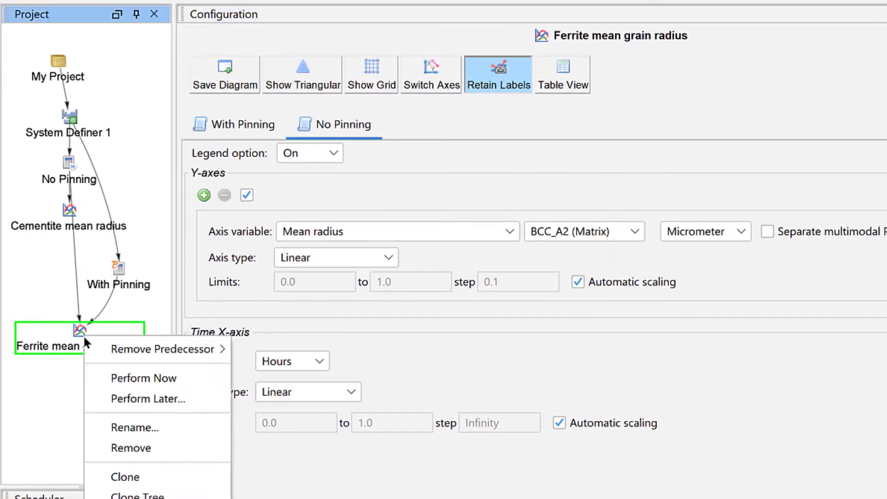
click(206, 384)
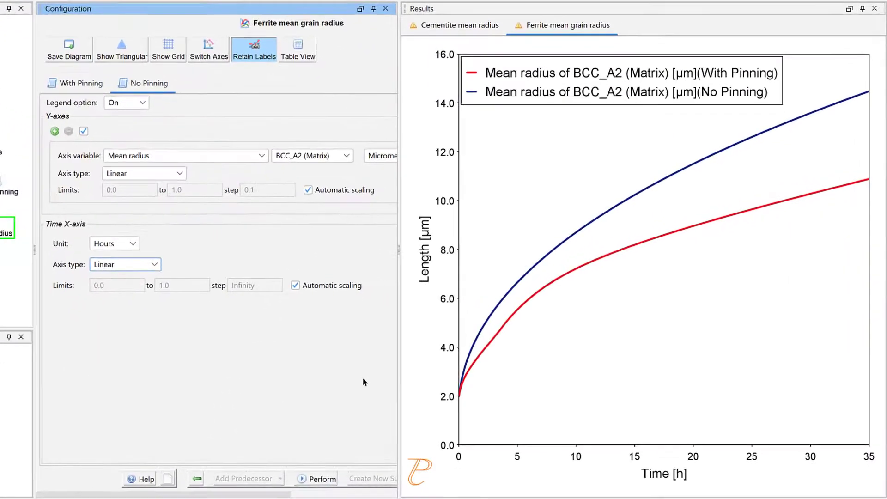